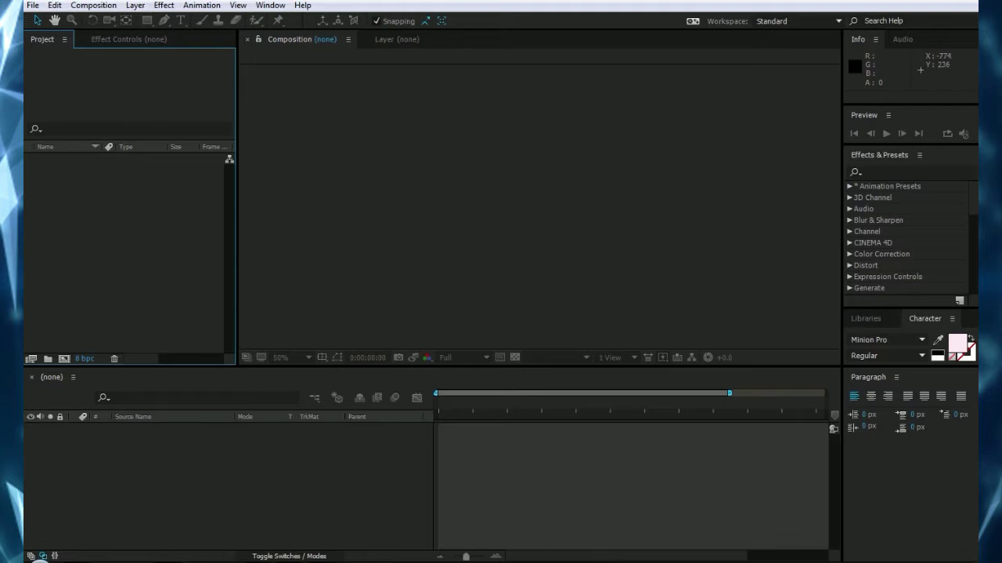
# Step: Import the Virtual Riot - Energy Drink MP3 file into the project
pyautogui.rightClick(179, 310)
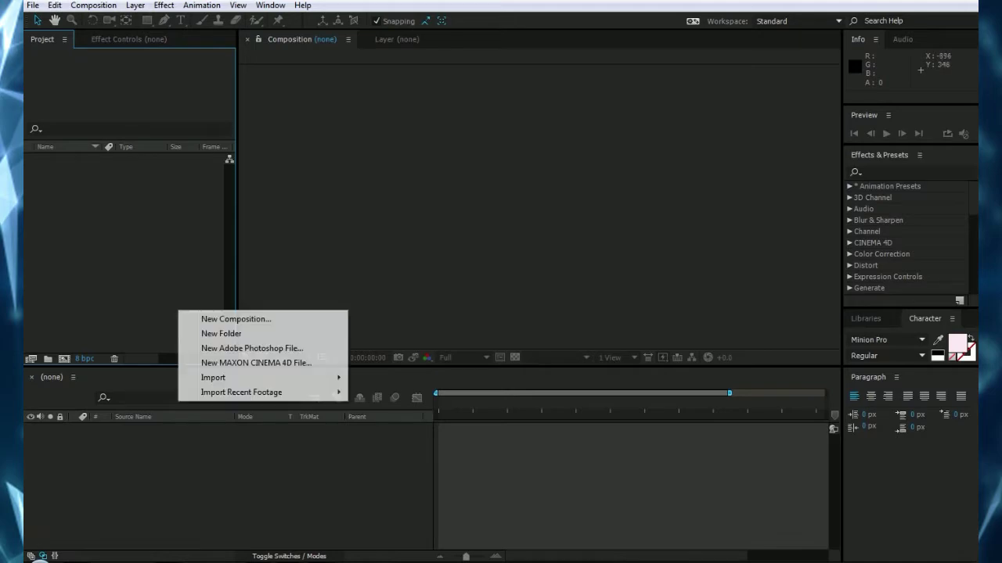
pyautogui.moveTo(234, 378)
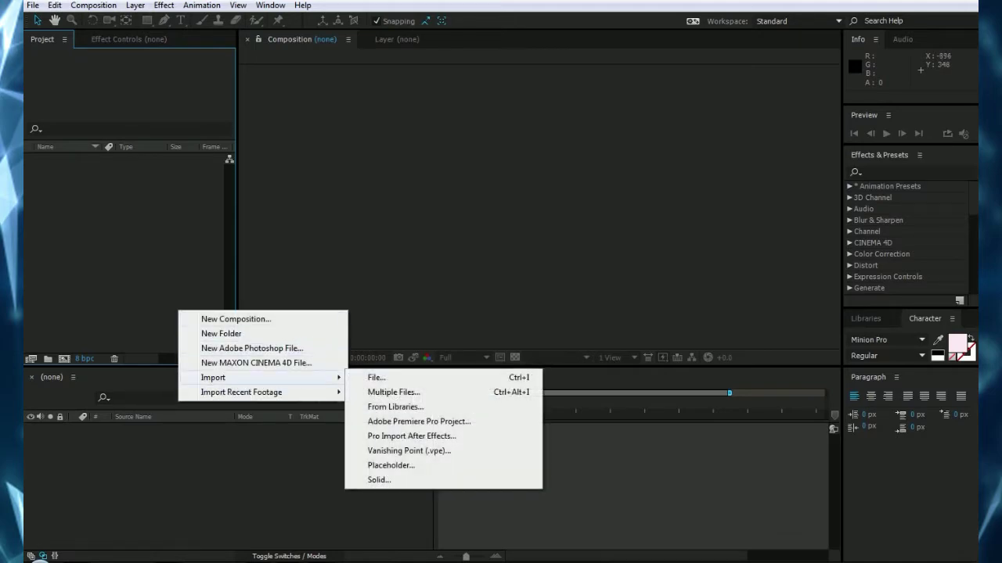
pyautogui.click(368, 377)
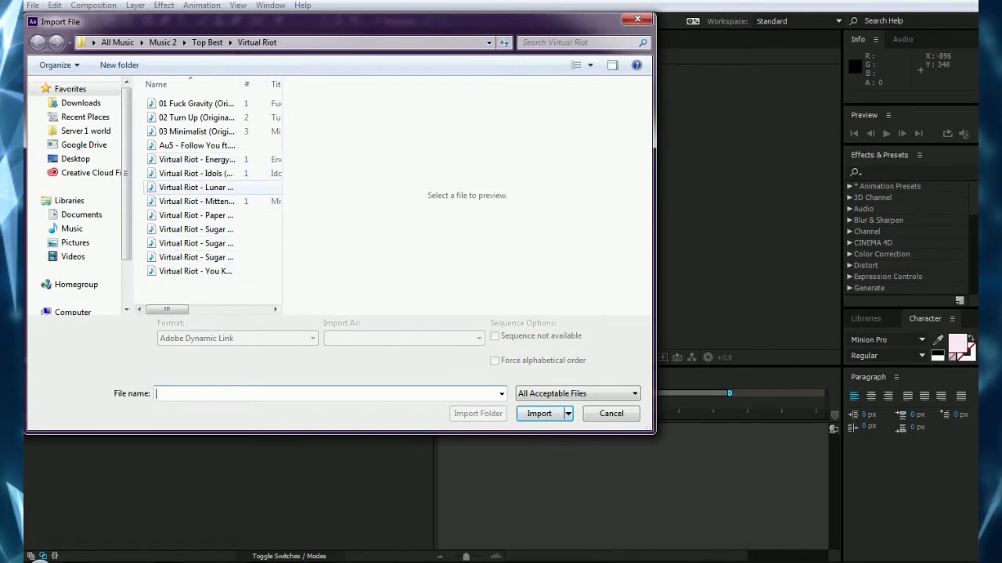
pyautogui.click(195, 159)
pyautogui.doubleClick(195, 159)
# Step: Import KapDenn.png as footage from the Important folder on the Desktop
pyautogui.rightClick(137, 308)
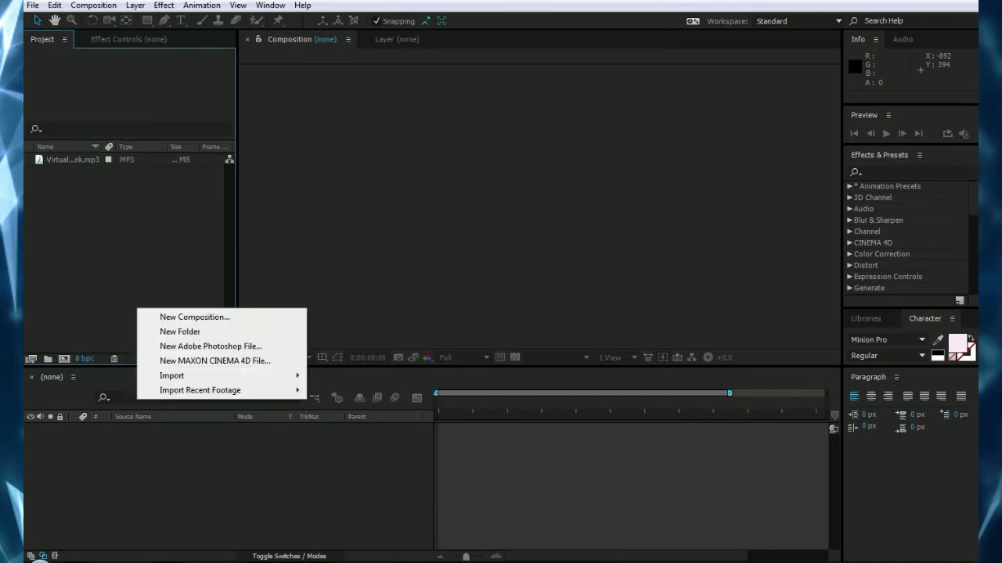
pyautogui.moveTo(180, 376)
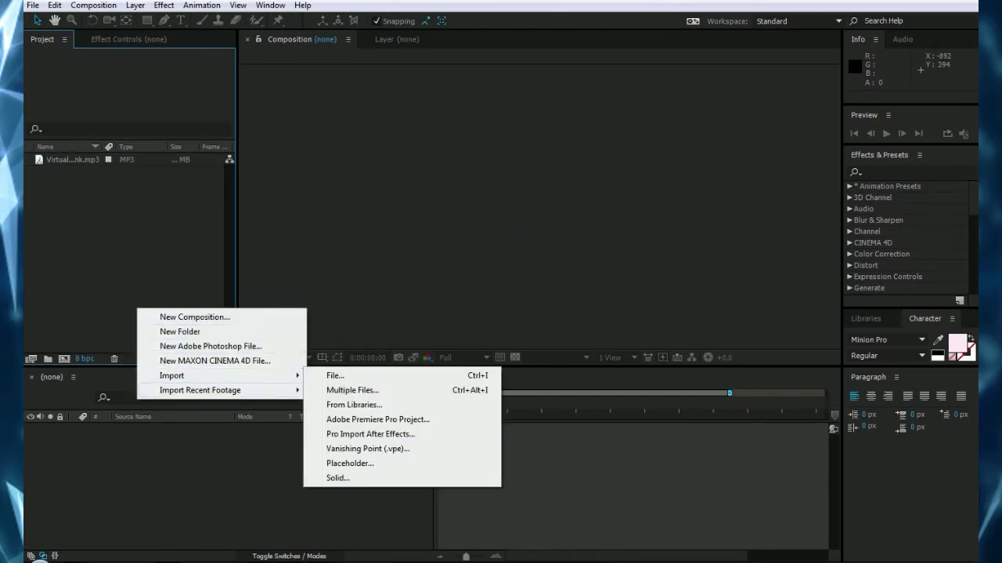
pyautogui.click(336, 376)
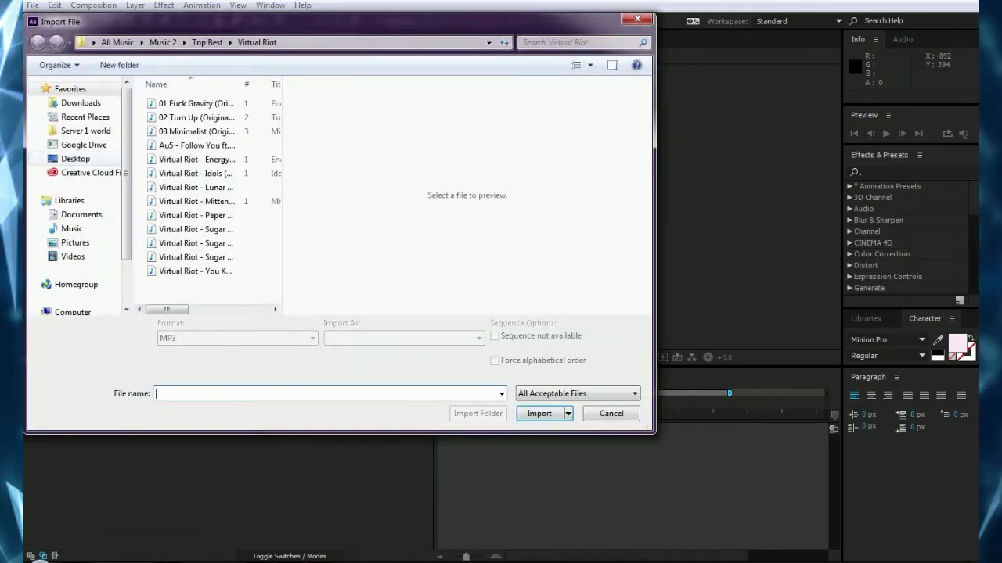
pyautogui.click(76, 158)
pyautogui.scroll(-2, 208, 196)
pyautogui.click(197, 283)
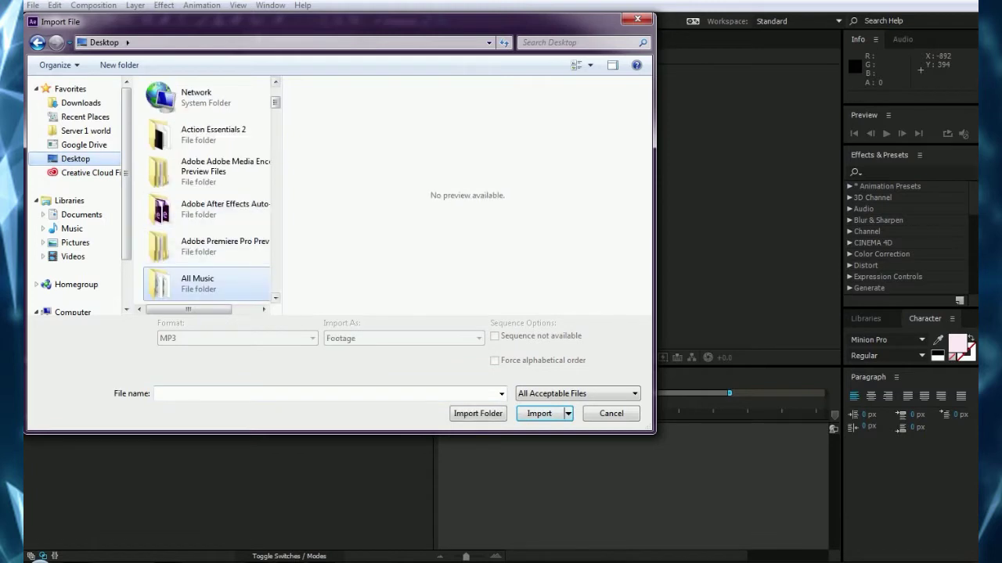
pyautogui.moveTo(281, 196); pyautogui.dragTo(607, 196)
pyautogui.scroll(-2, 395, 210)
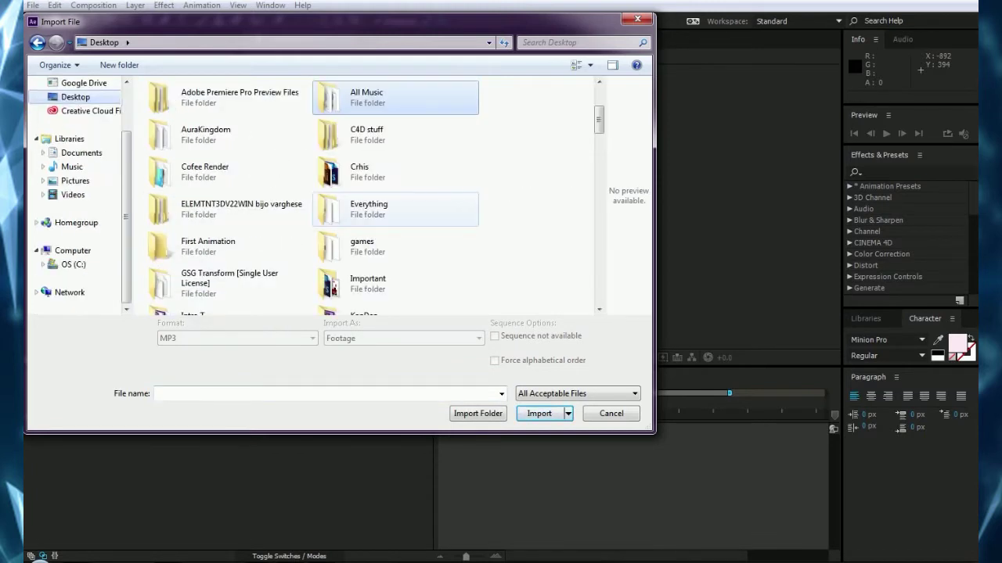
pyautogui.scroll(-3, 395, 221)
pyautogui.scroll(-1, 395, 221)
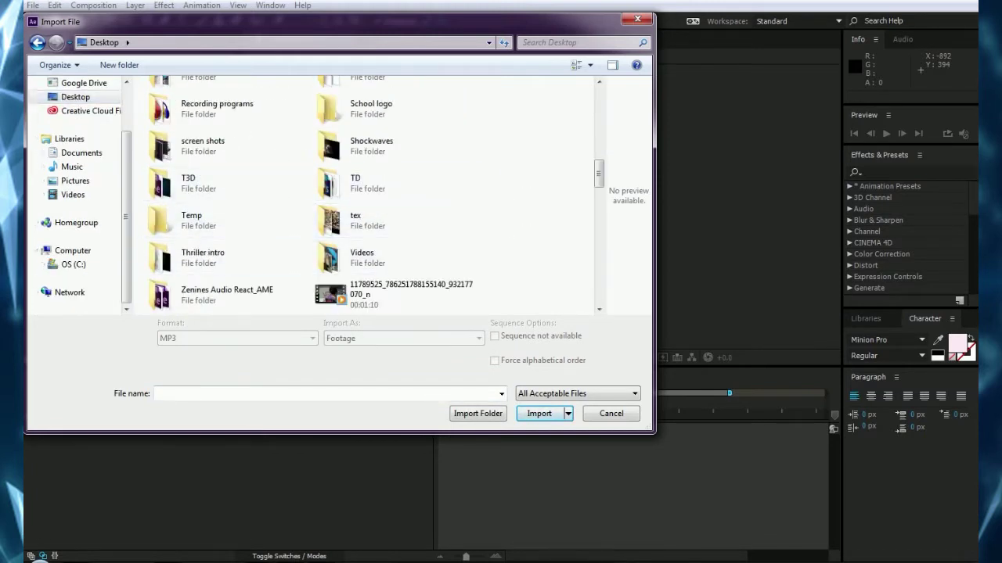
pyautogui.scroll(-1, 274, 262)
pyautogui.scroll(5, 313, 195)
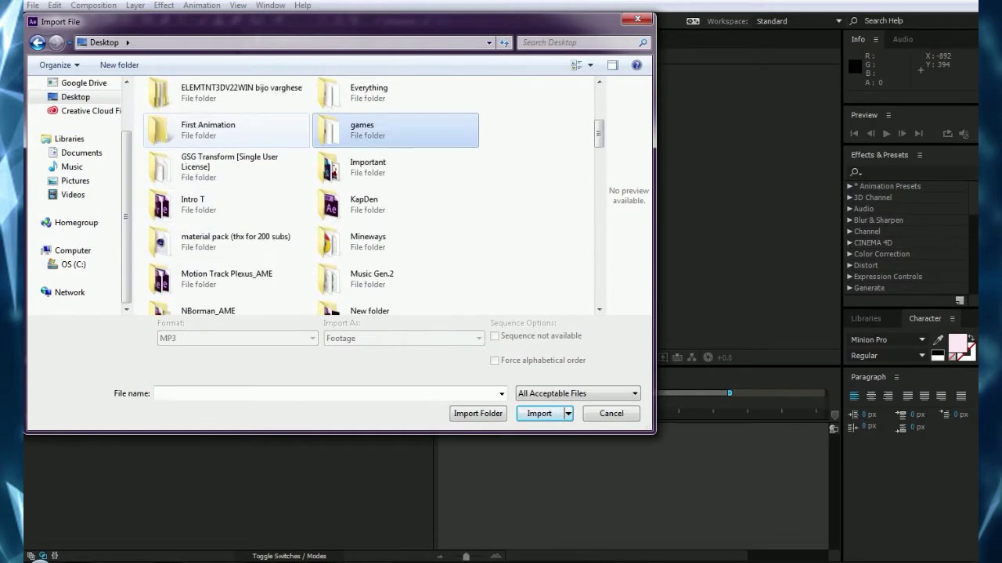
pyautogui.click(395, 130)
pyautogui.doubleClick(395, 168)
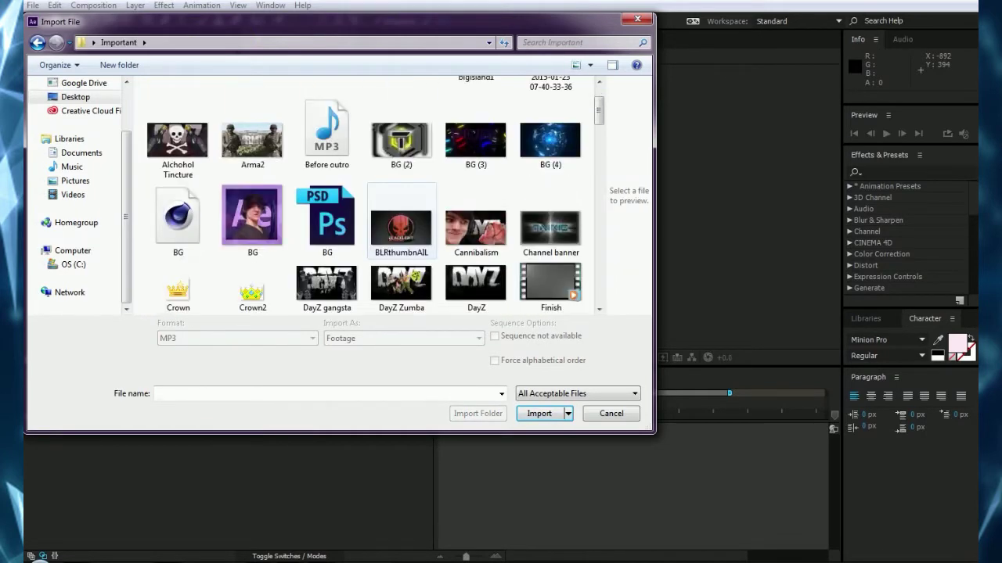
pyautogui.scroll(-2, 401, 227)
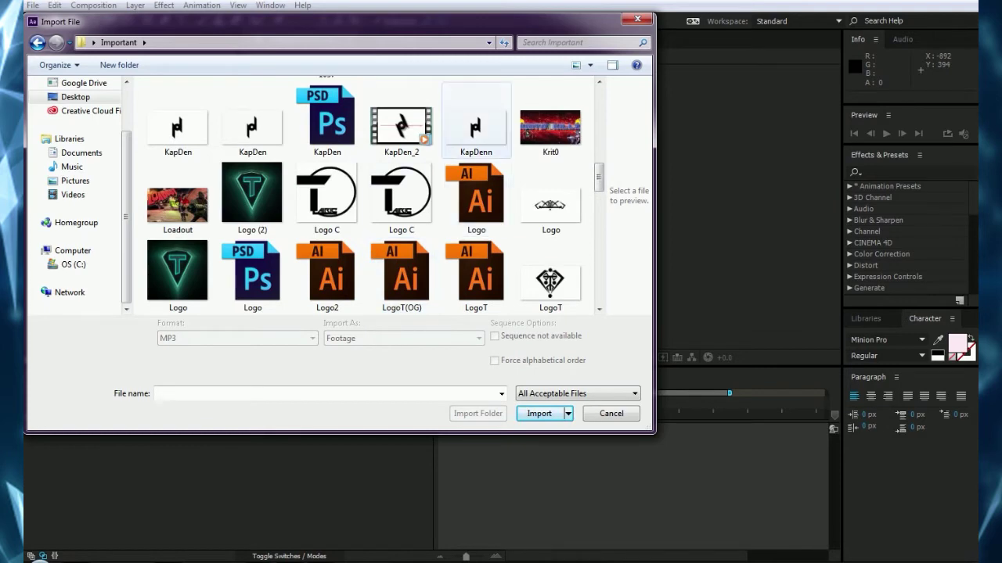
pyautogui.click(476, 125)
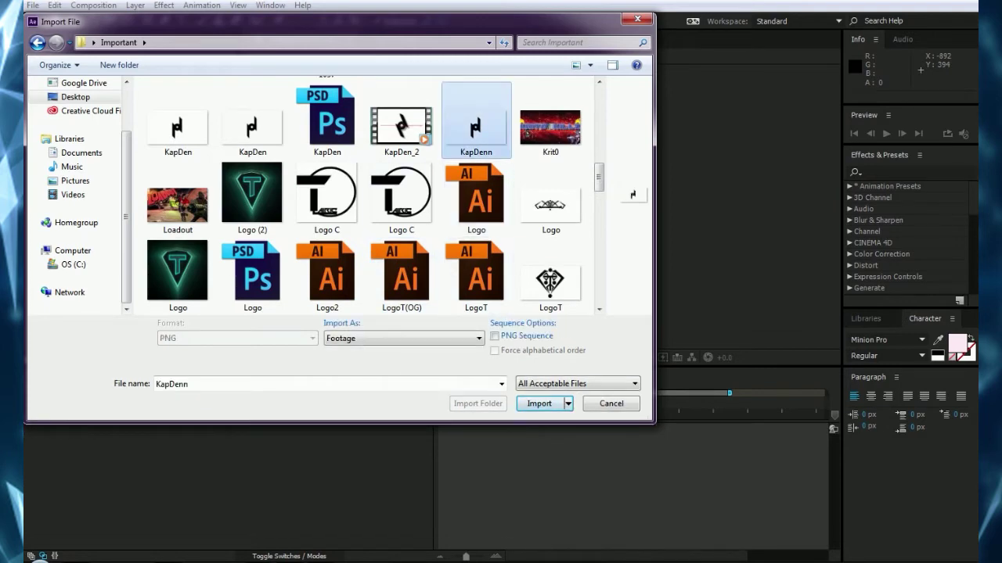
pyautogui.click(539, 403)
pyautogui.click(70, 159)
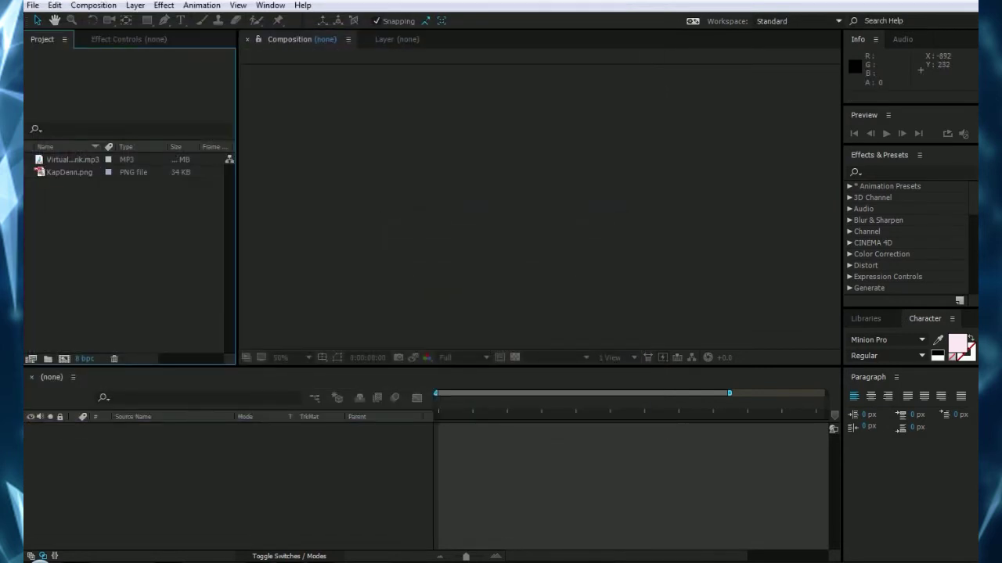
pyautogui.click(70, 172)
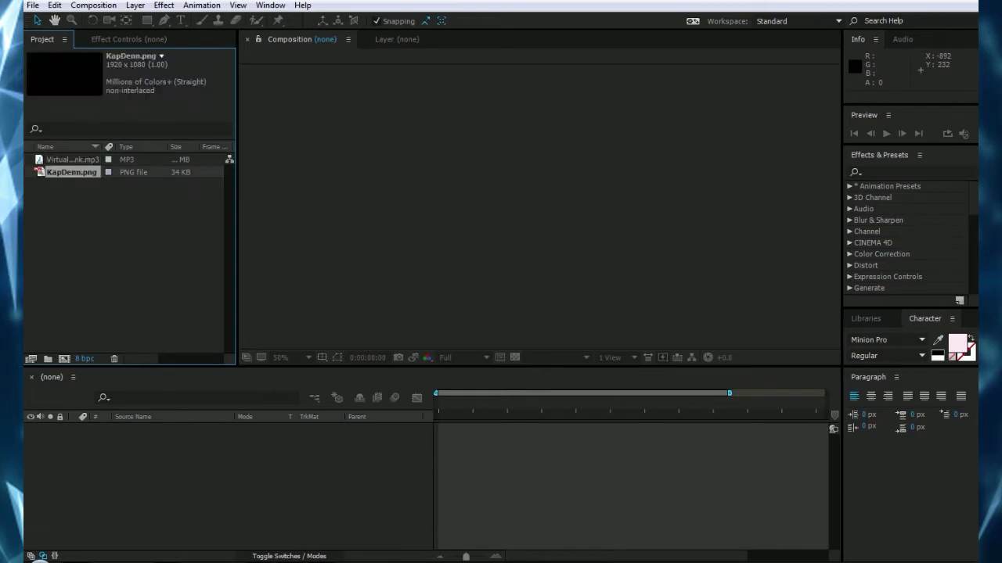
pyautogui.click(110, 242)
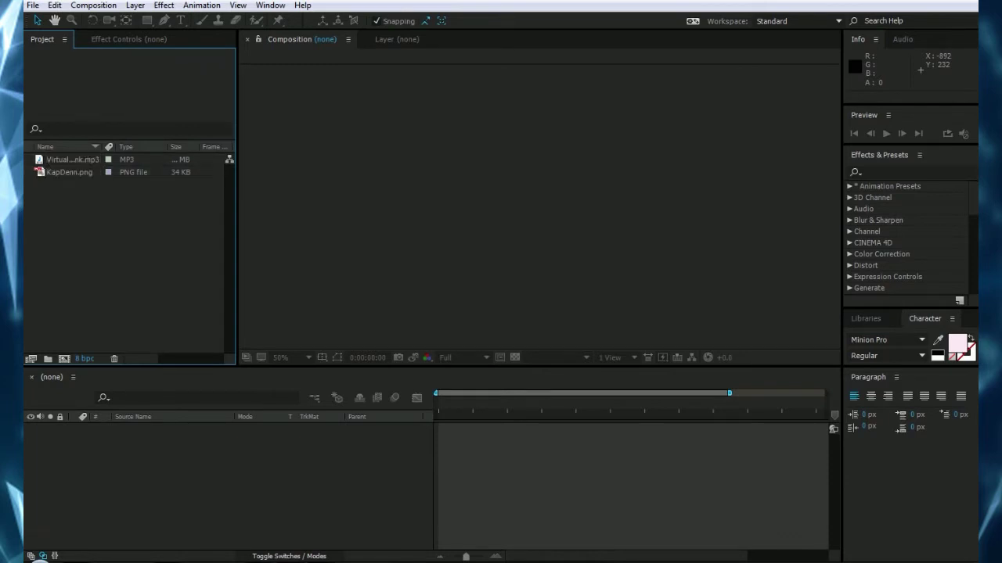
# Step: Create a composition named Reaction at 1280 × 720 px, 30 frames per second and 10 seconds long
pyautogui.rightClick(149, 306)
pyautogui.click(196, 316)
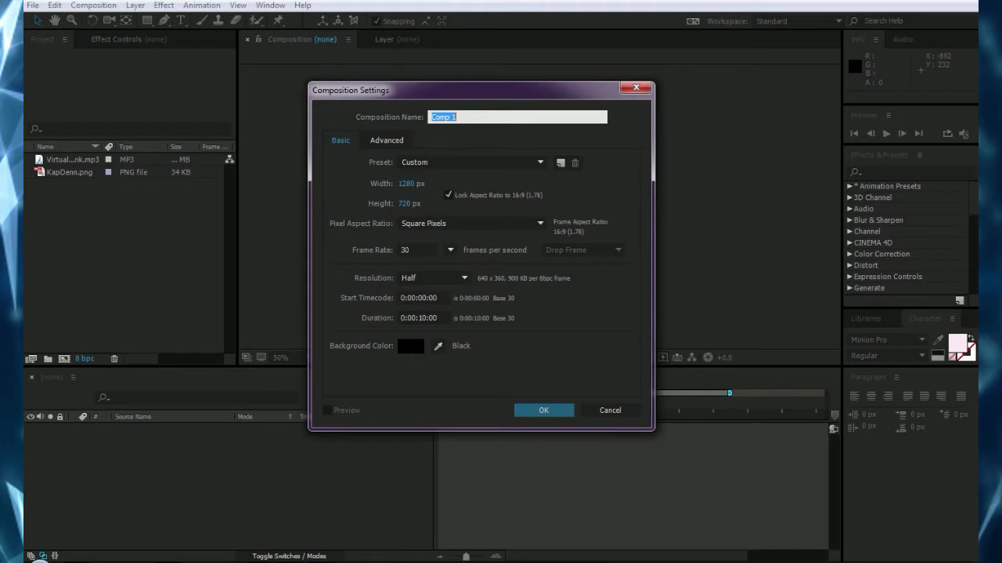
pyautogui.write('Reaction')
pyautogui.press('Return')
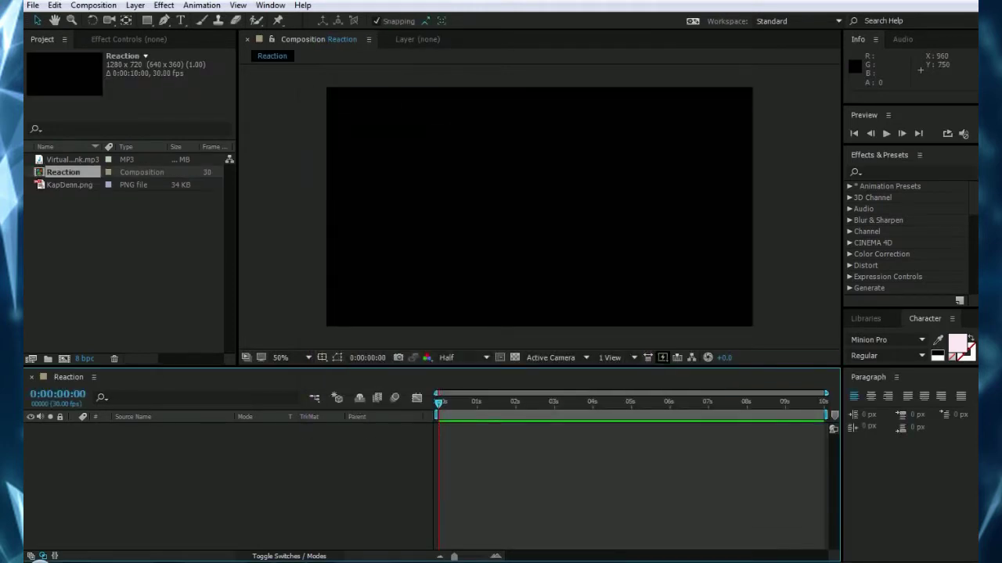
# Step: Add a white (FFFFFF) solid named BG at 1280 × 720 px to the Reaction composition
pyautogui.rightClick(191, 488)
pyautogui.moveTo(313, 356)
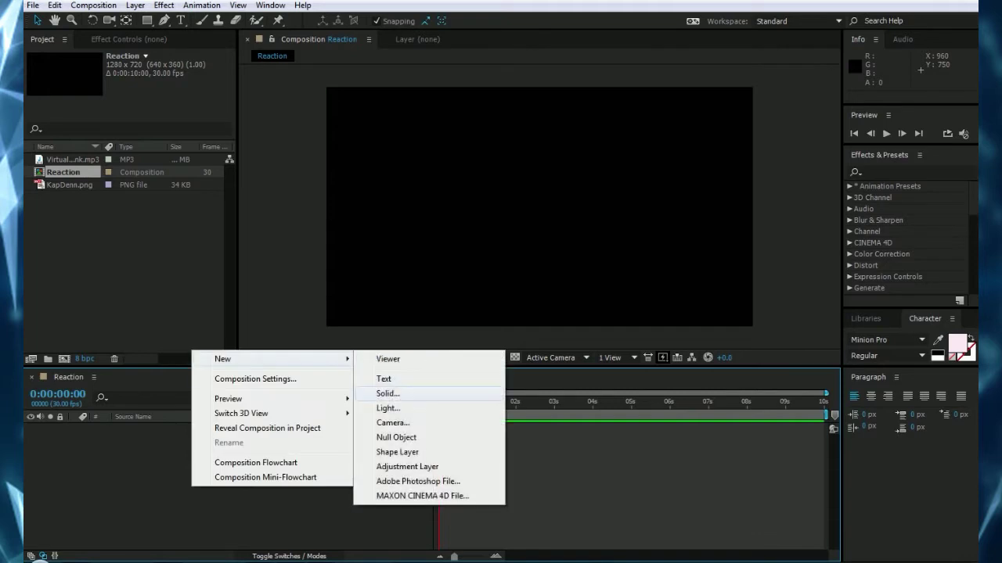
pyautogui.click(399, 391)
pyautogui.click(376, 393)
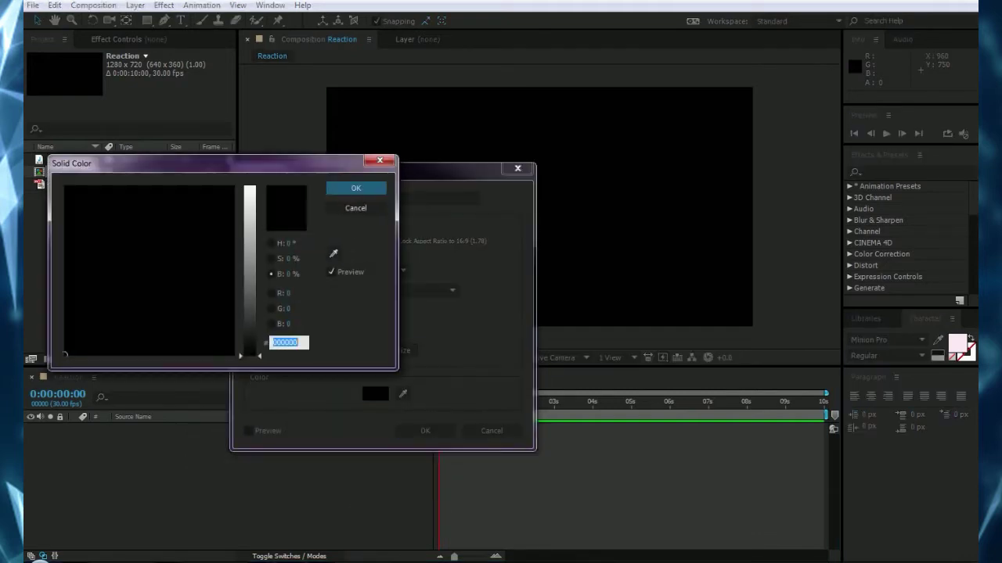
pyautogui.moveTo(249, 311); pyautogui.dragTo(249, 185)
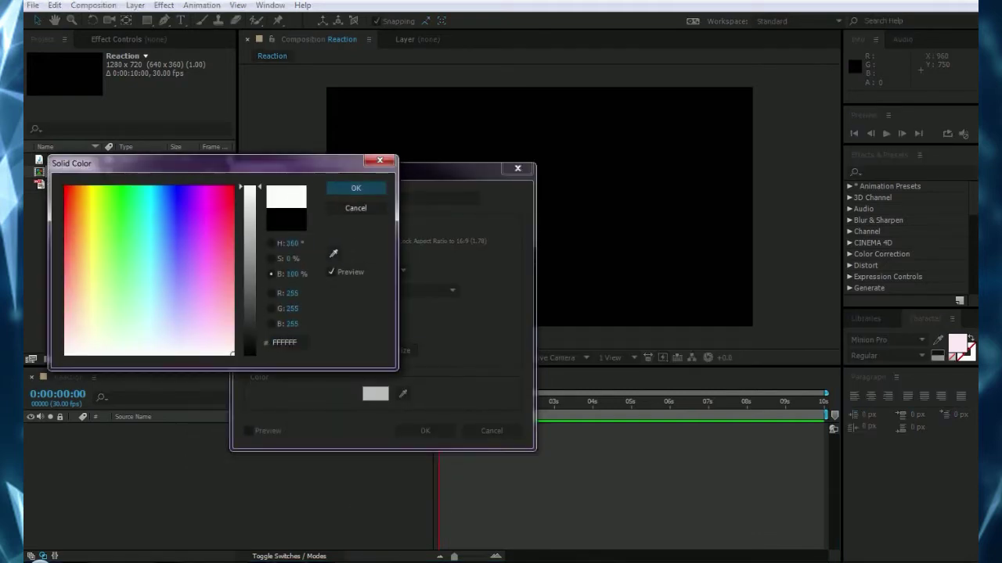
pyautogui.click(355, 188)
pyautogui.write('BG')
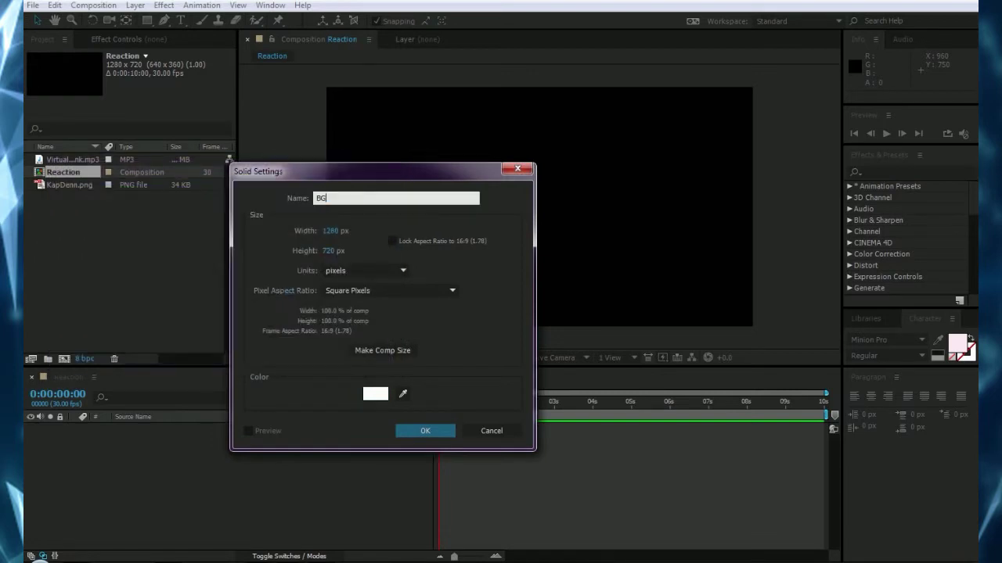
pyautogui.press('Return')
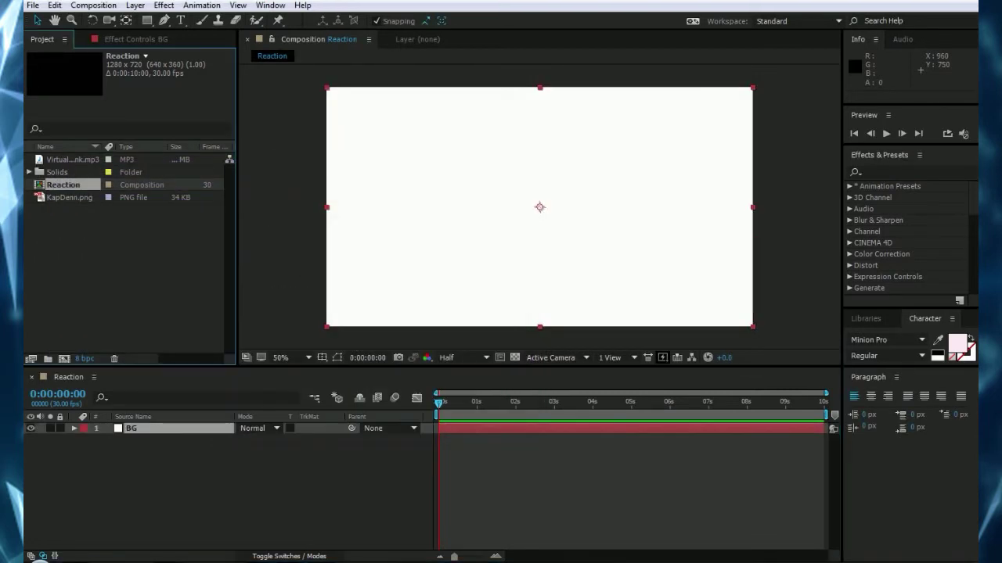
# Step: Add KapDenn.png above the BG layer and place the Energy Drink MP3 between the two layers
pyautogui.moveTo(69, 197); pyautogui.dragTo(148, 419)
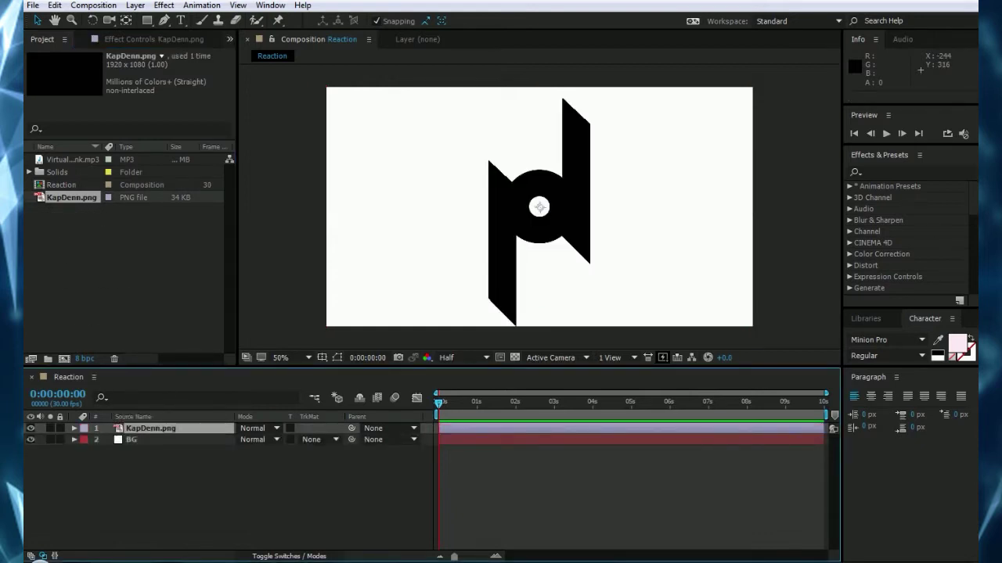
pyautogui.moveTo(71, 159); pyautogui.dragTo(149, 439)
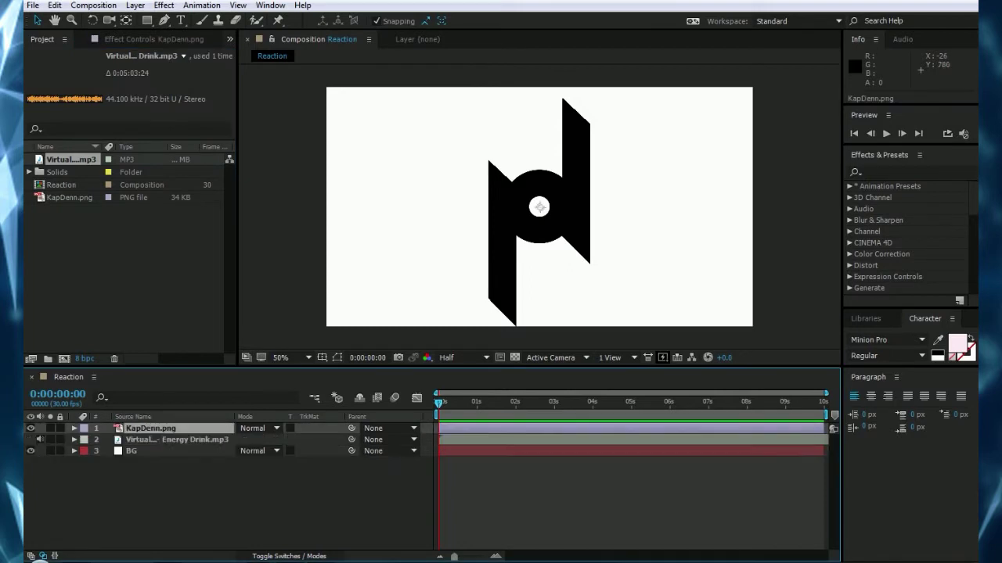
# Step: Shift the KapDenn.png logo slightly upward in the composition by adjusting its Position
pyautogui.press('p')
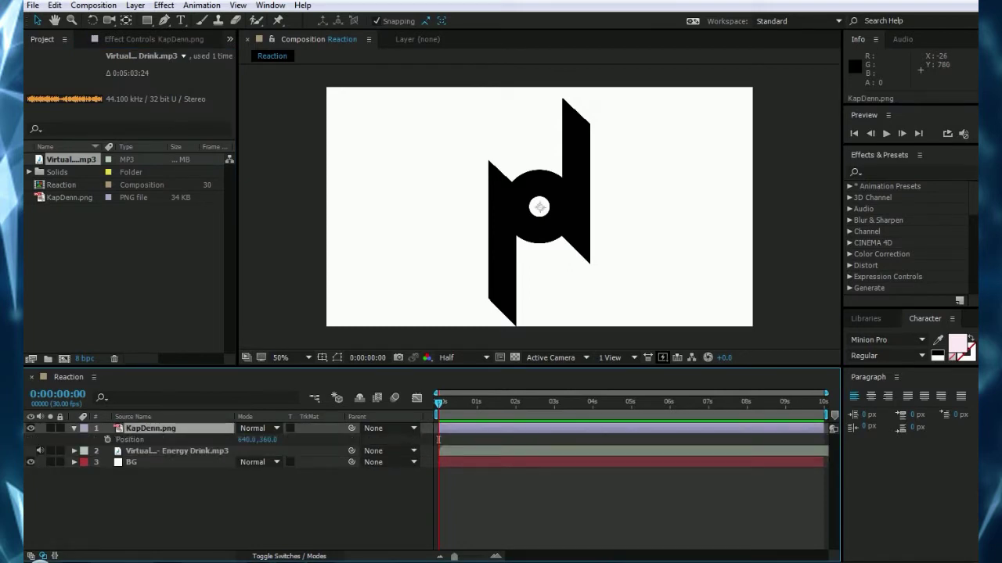
pyautogui.moveTo(268, 439)
pyautogui.mouseDown()
pyautogui.moveTo(254, 439)
pyautogui.moveTo(292, 439)
pyautogui.moveTo(272, 439)
pyautogui.mouseUp()
pyautogui.press('Up')
pyautogui.press('Up')
pyautogui.press('Up')
pyautogui.press('Up')
pyautogui.press('Up')
pyautogui.press('Up')
# Step: Set the KapDenn.png layer's Rotation to 18° and collapse its properties
pyautogui.press('r')
pyautogui.press('F2')
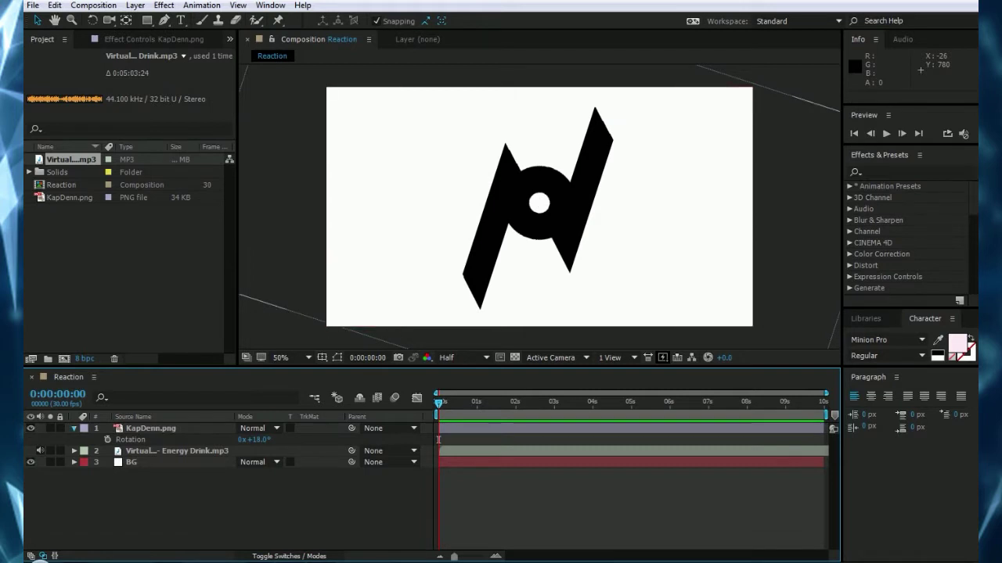
pyautogui.press('u')
# Step: Convert the Energy Drink MP3 layer's audio to keyframes with the Keyframe Assistant
pyautogui.click(177, 440)
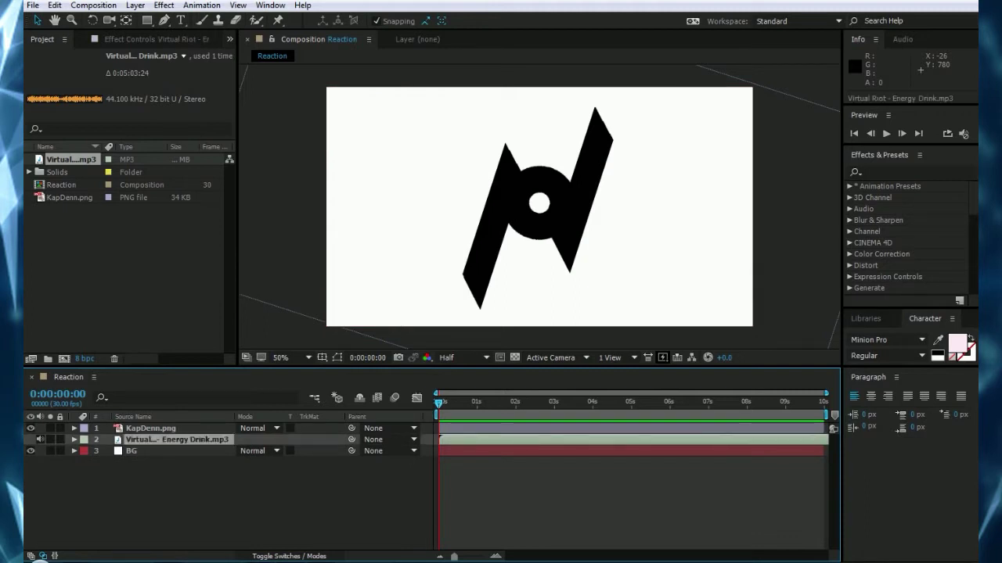
pyautogui.rightClick(176, 440)
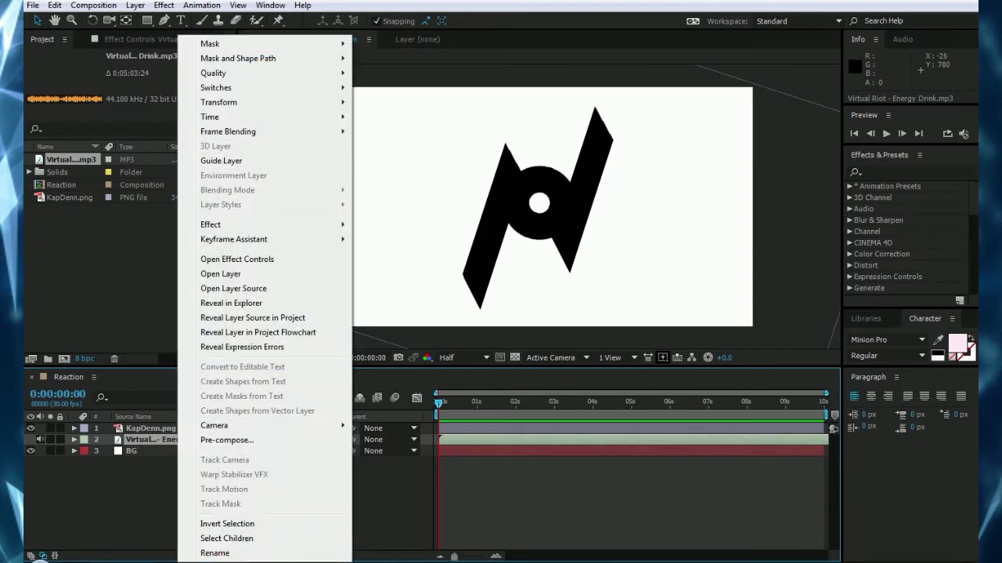
pyautogui.moveTo(235, 239)
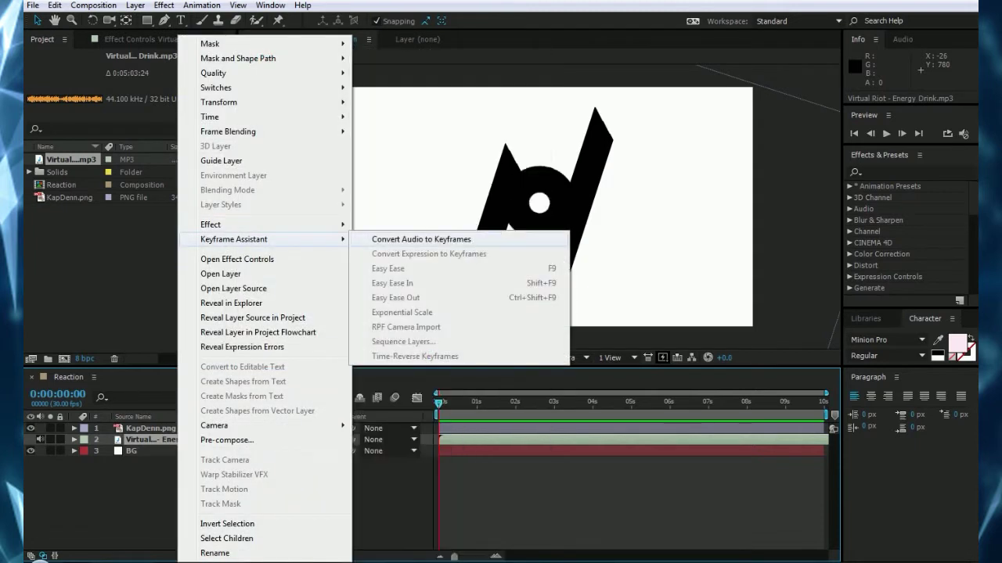
pyautogui.click(415, 238)
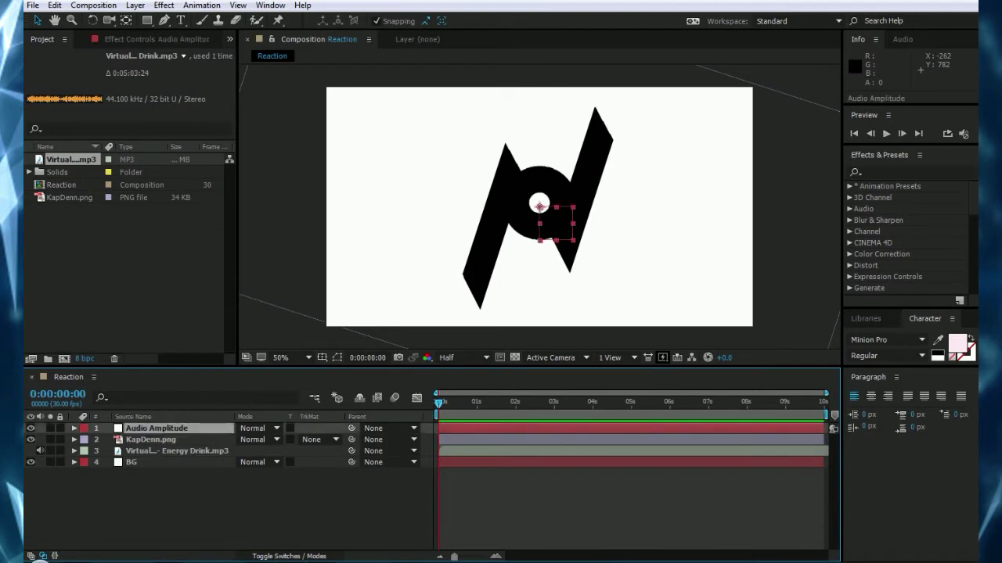
# Step: Delete the Left Channel and Right Channel effects from the Audio Amplitude layer and reveal its remaining effect in the timeline
pyautogui.press('F3')
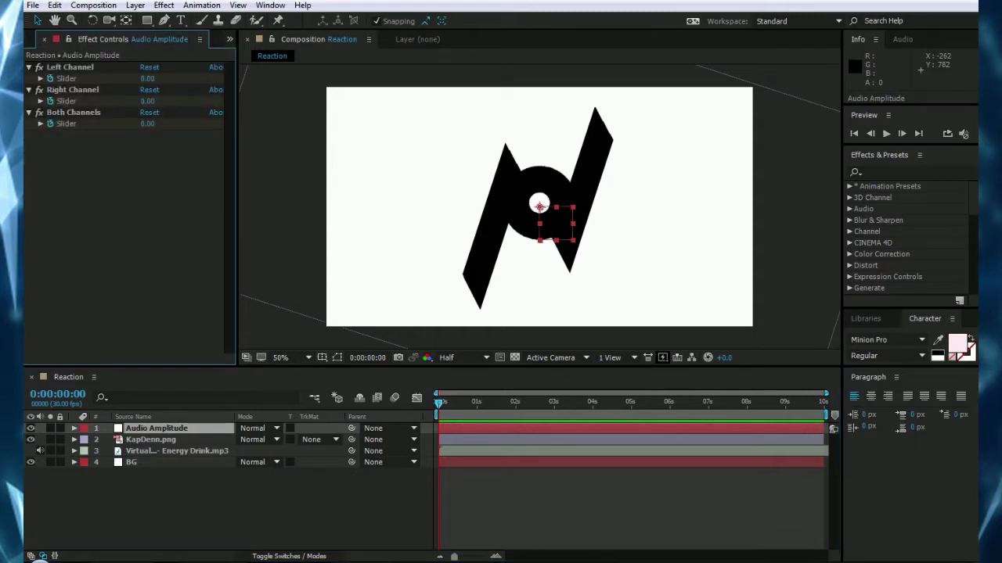
pyautogui.click(69, 67)
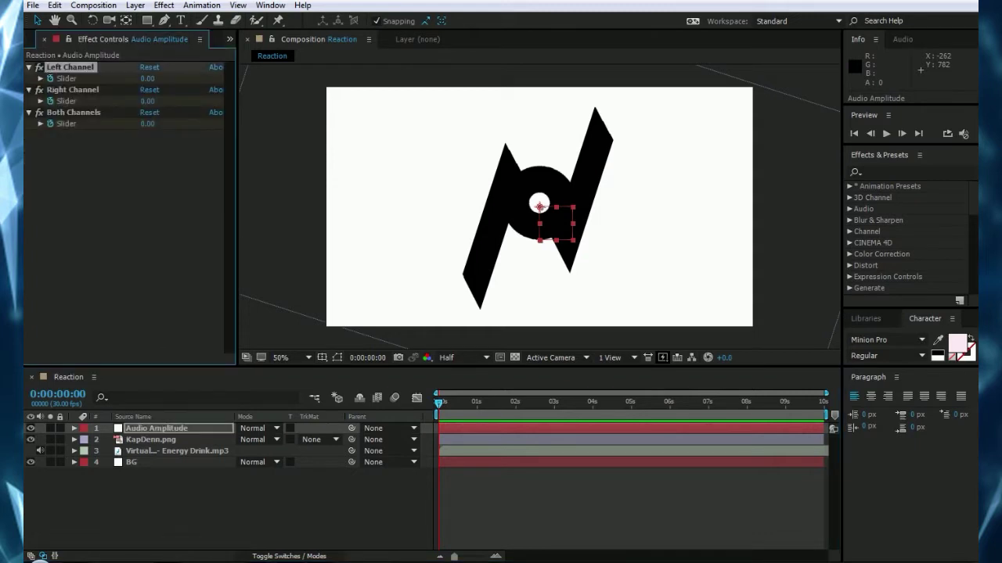
pyautogui.keyDown('ctrl'); pyautogui.click(72, 89); pyautogui.keyUp('ctrl')
pyautogui.press('Delete')
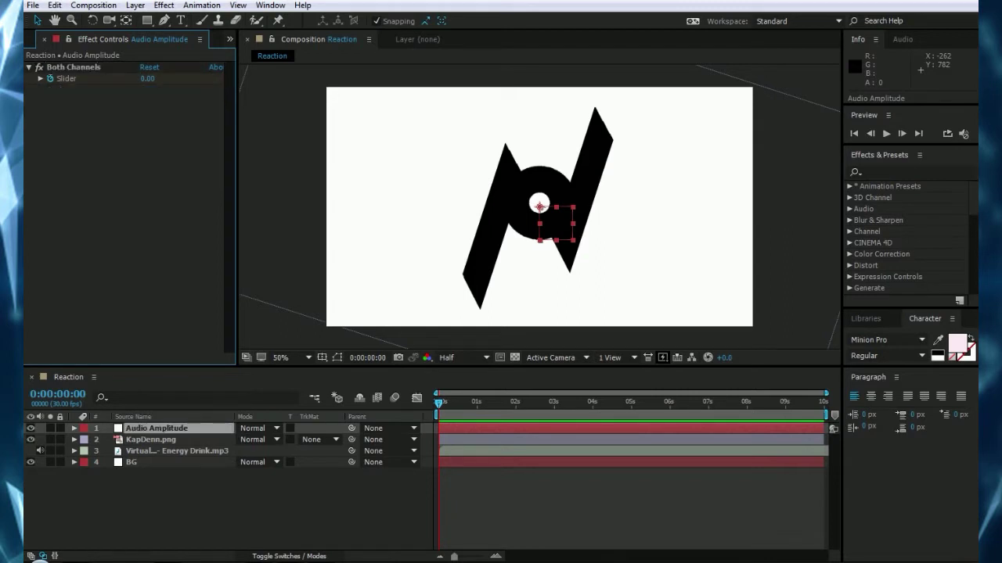
pyautogui.press('e')
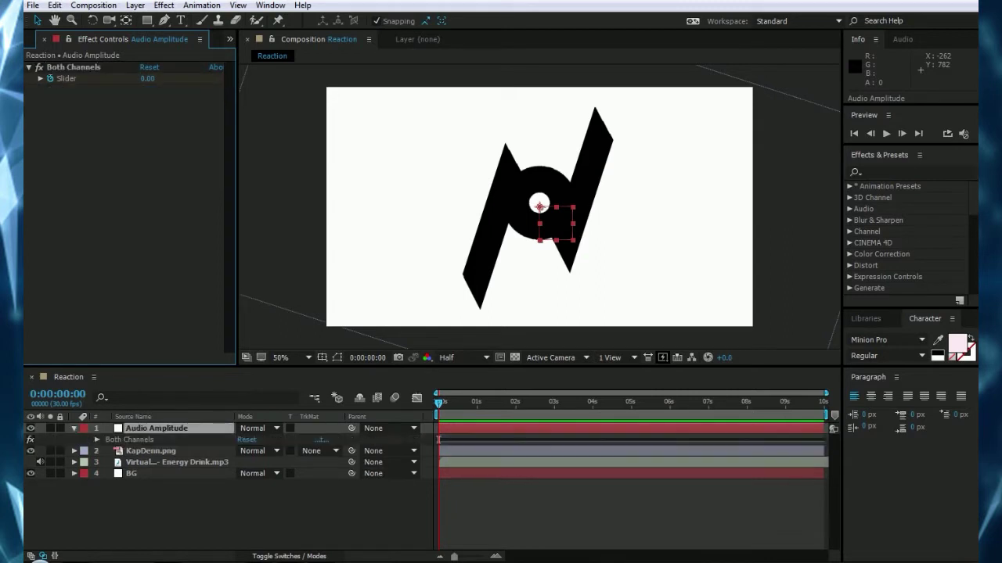
# Step: Show the Both Channels Slider keyframes of the Audio Amplitude layer as a curve in the Graph Editor
pyautogui.click(97, 439)
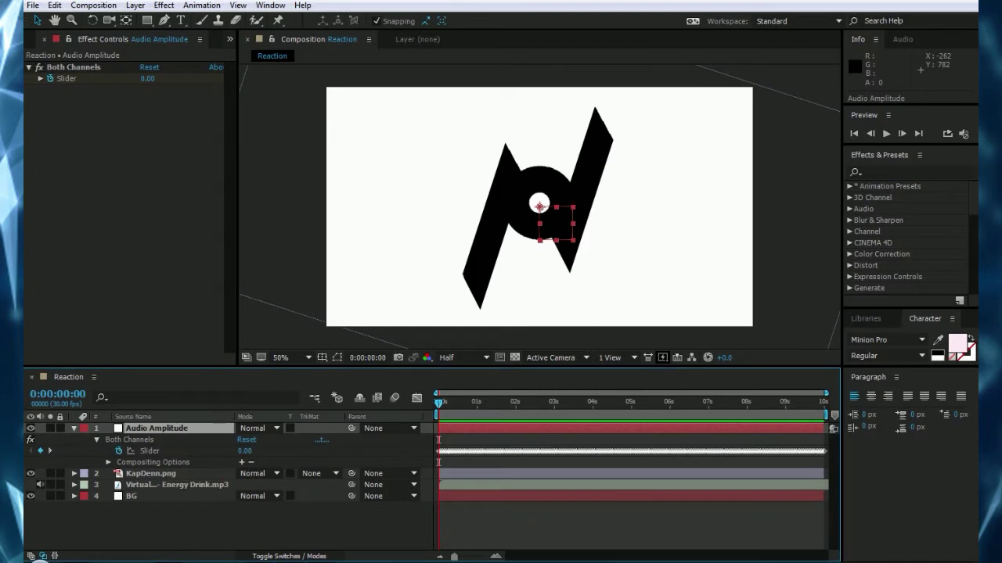
pyautogui.click(150, 450)
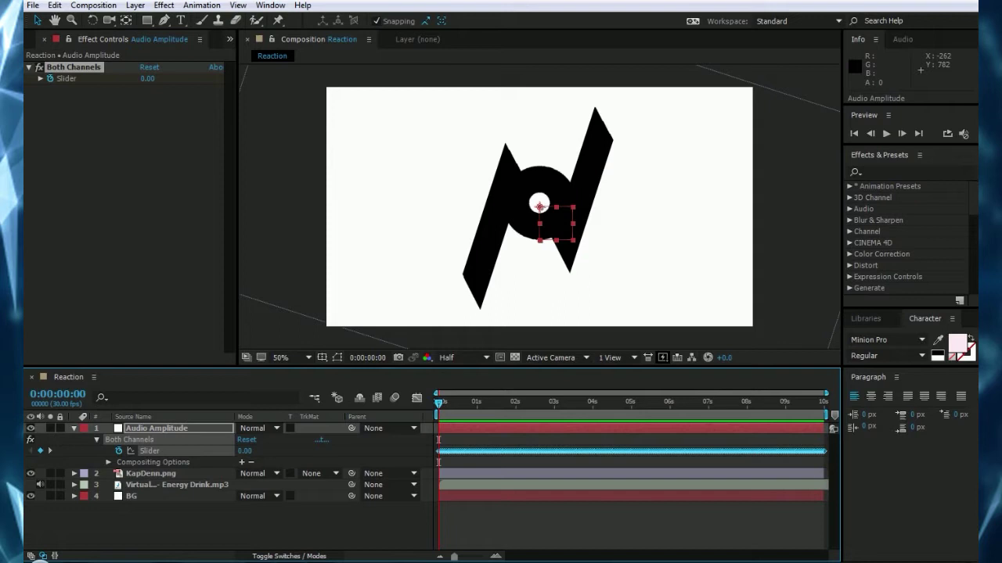
pyautogui.click(416, 397)
pyautogui.moveTo(551, 464)
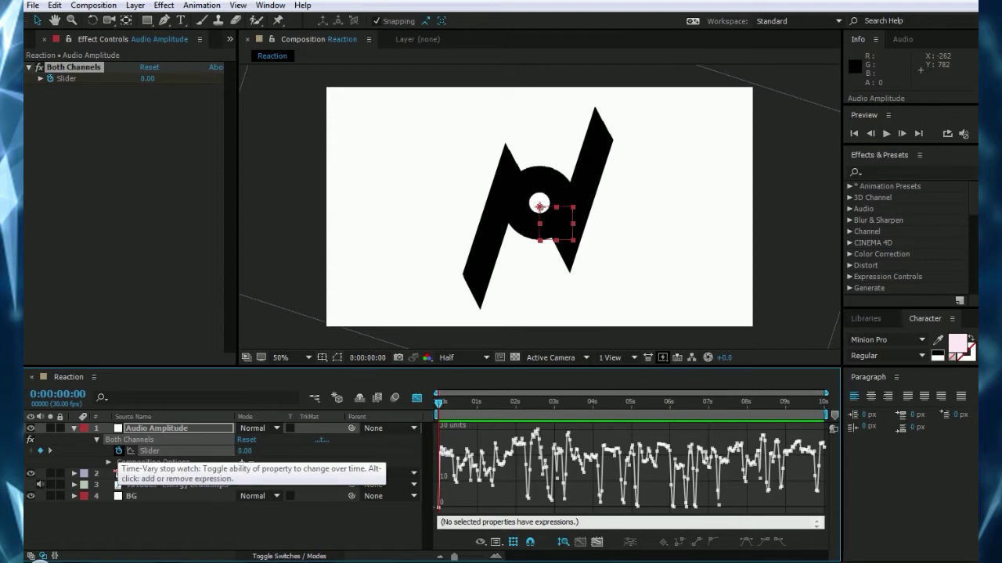
# Step: Add the expression linear(value,0,0,0,0) to the Audio Amplitude layer's Both Channels Slider
pyautogui.keyDown('alt'); pyautogui.click(118, 452); pyautogui.keyUp('alt')
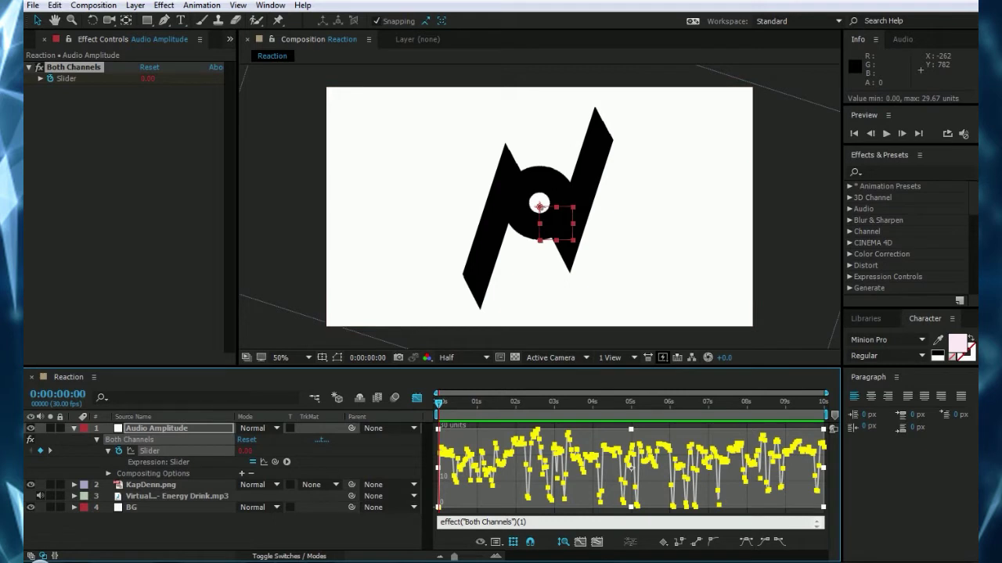
pyautogui.click(483, 522)
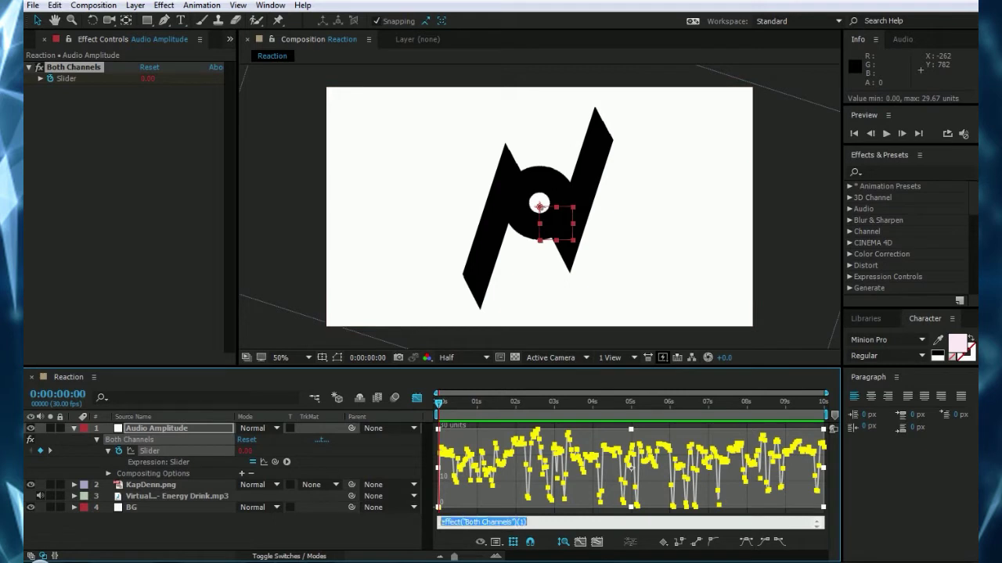
pyautogui.write('linea')
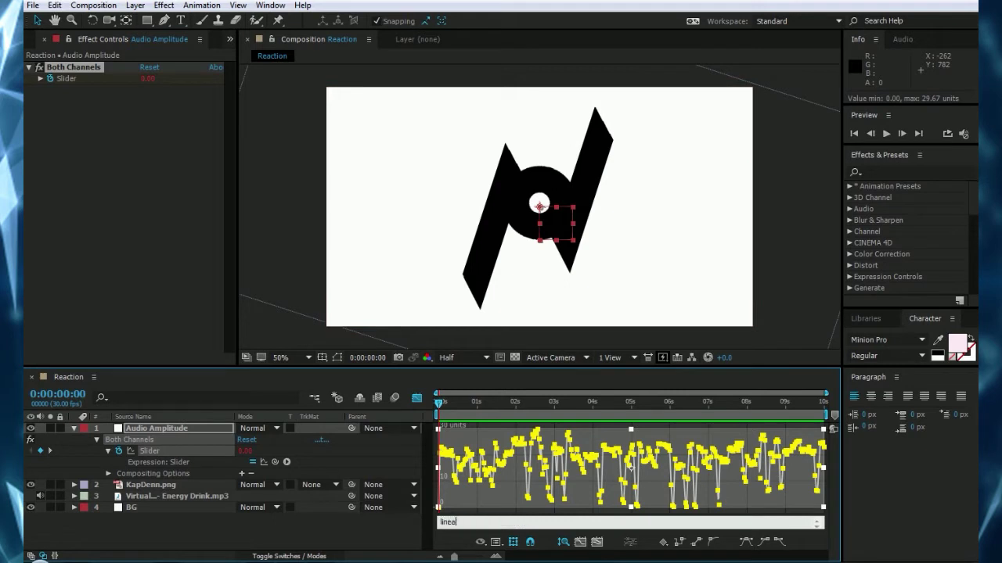
pyautogui.write('r(value,0,0,0,0)')
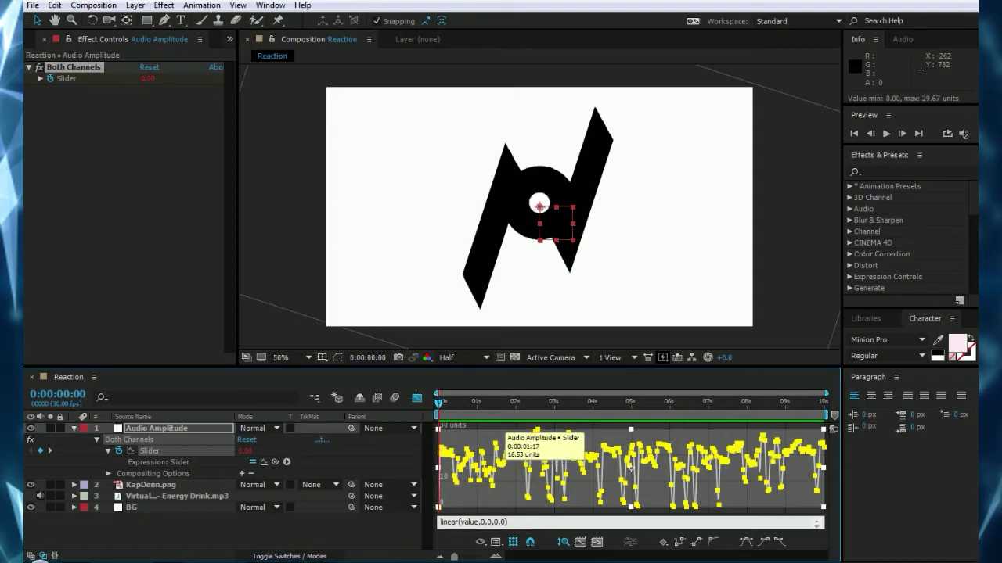
# Step: Set the input range of the Slider's linear expression to 20 and 30, making it linear(value,20,30,0,0)
pyautogui.moveTo(474, 427)
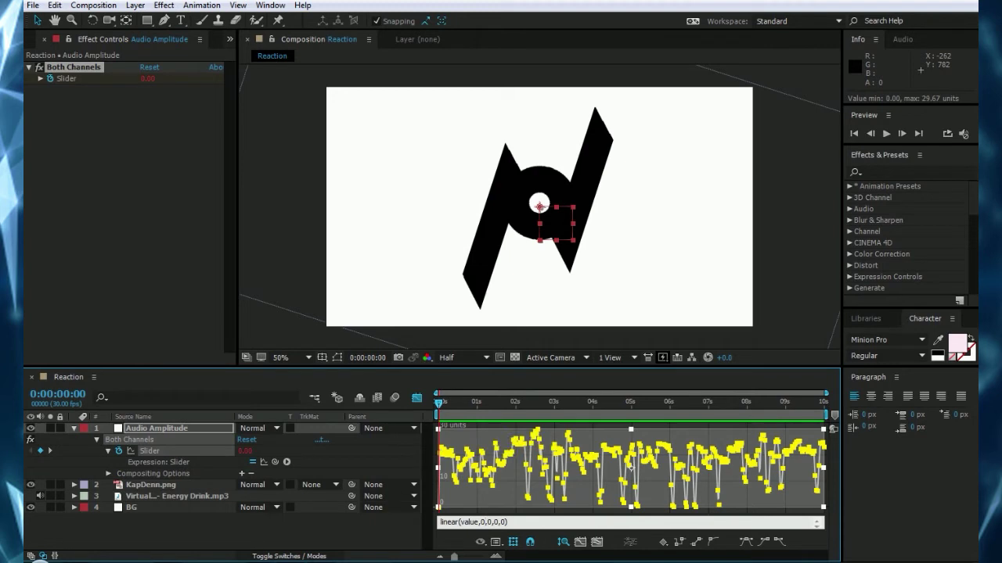
pyautogui.press('BackSpace')
pyautogui.write('20')
pyautogui.press('Tab')
pyautogui.press('BackSpace')
pyautogui.moveTo(551, 454)
pyautogui.click(493, 522)
pyautogui.write('3')
pyautogui.click(329, 529)
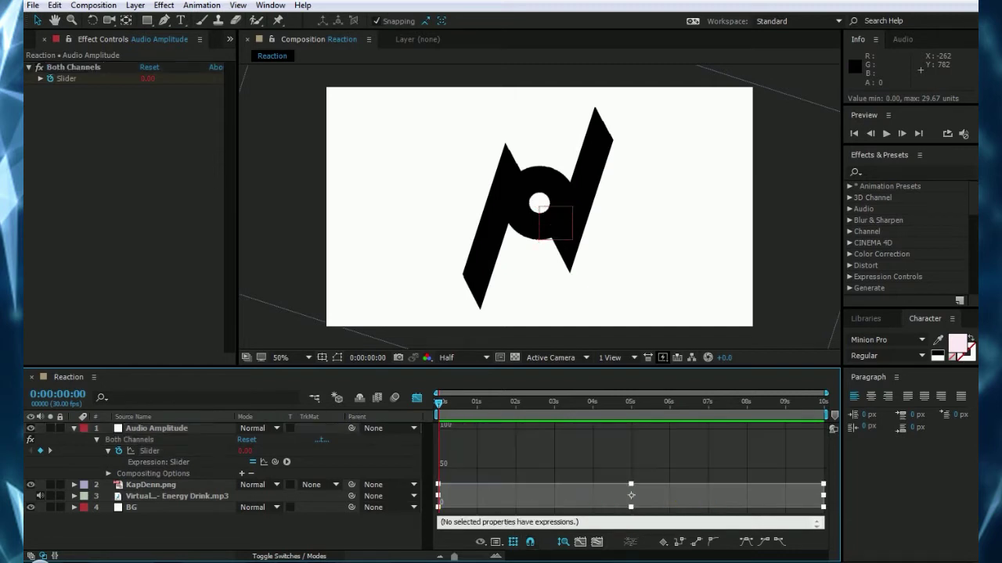
# Step: Find the Bulge effect and apply it to the KapDenn.png layer
pyautogui.click(150, 484)
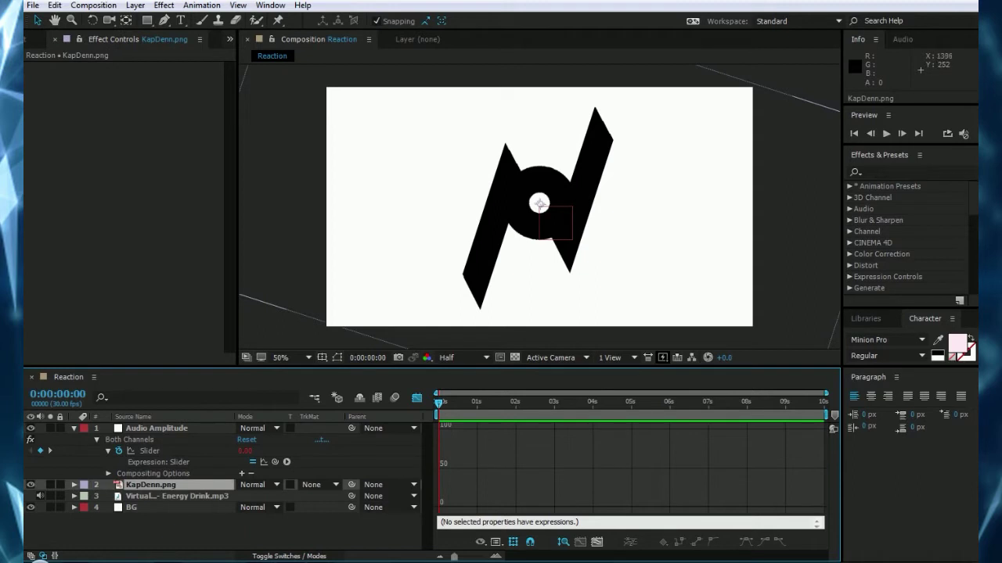
pyautogui.click(869, 172)
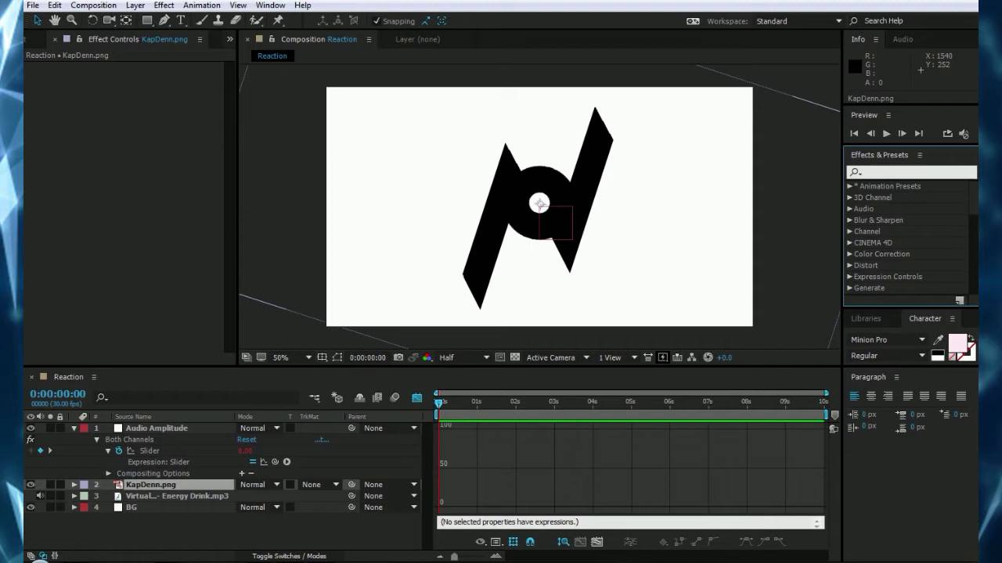
pyautogui.write('bulg')
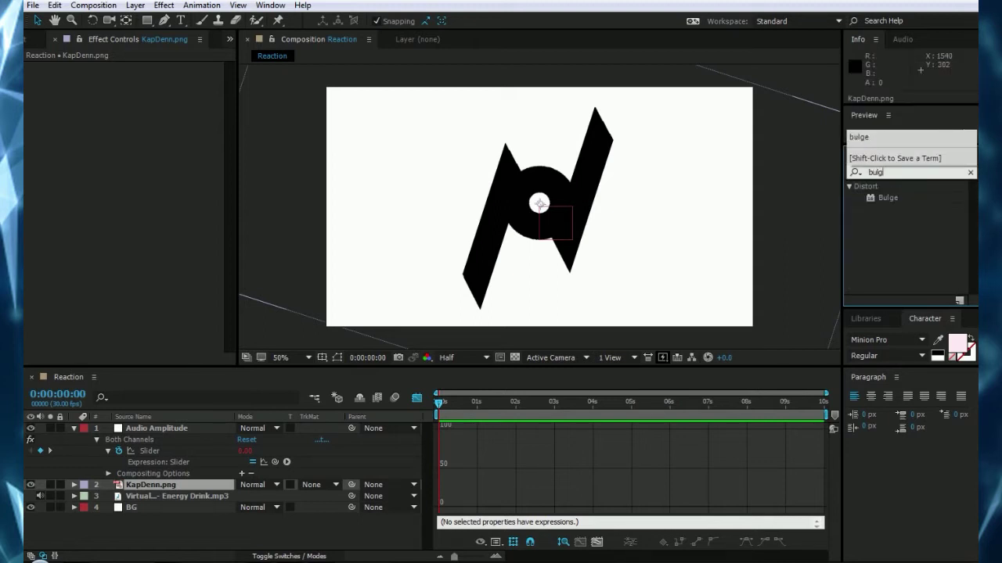
pyautogui.moveTo(887, 197); pyautogui.dragTo(78, 171)
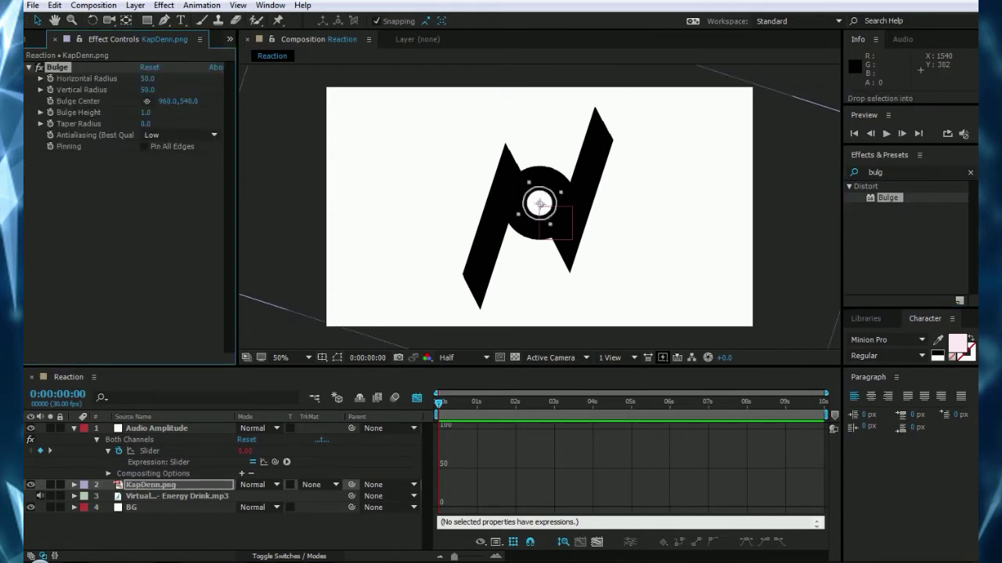
# Step: Set the Bulge's Horizontal Radius to 332 and Vertical Radius to 367, and link Bulge Height to the Audio Amplitude Slider with an expression
pyautogui.moveTo(147, 79); pyautogui.dragTo(250, 78)
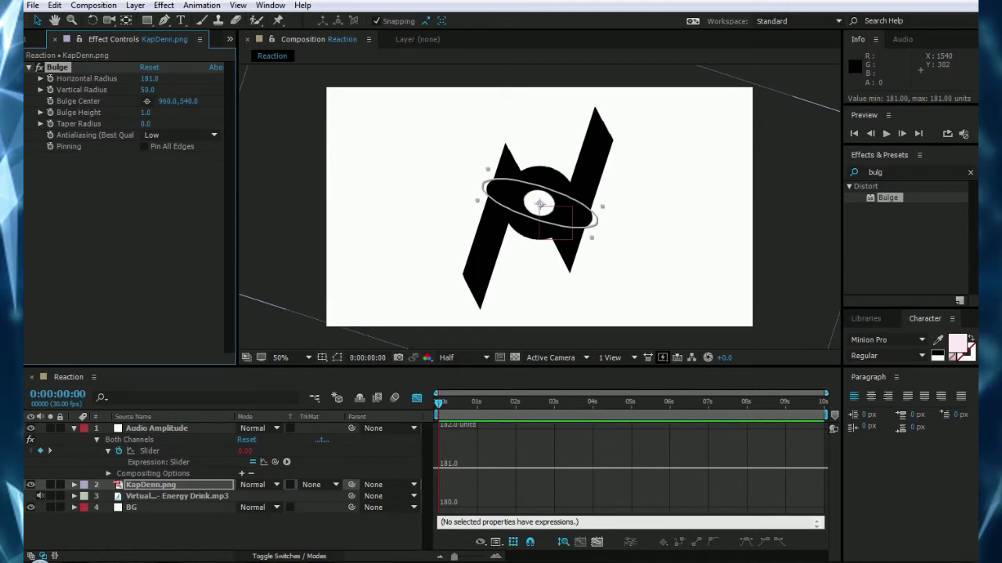
pyautogui.moveTo(147, 89); pyautogui.dragTo(264, 90)
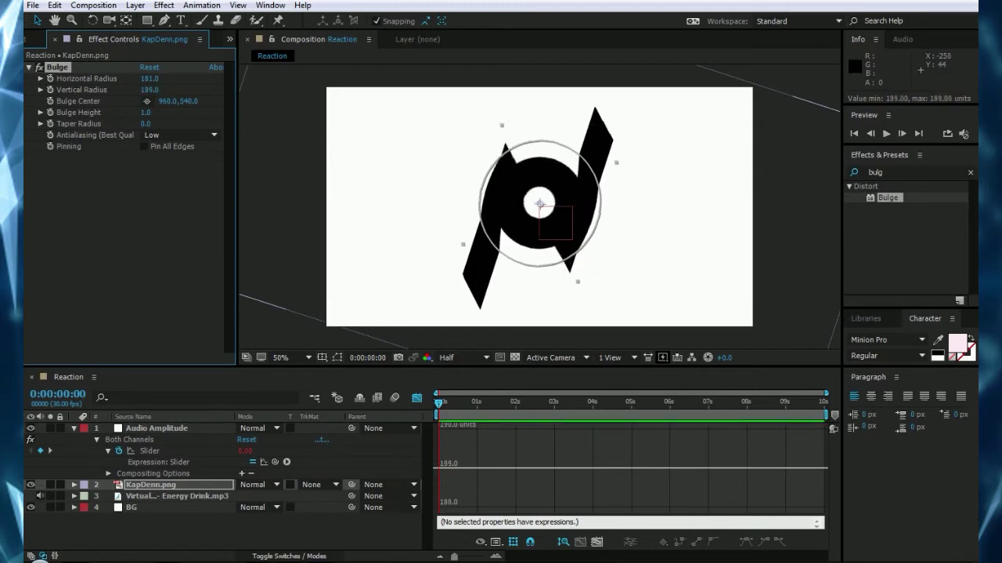
pyautogui.moveTo(147, 78); pyautogui.dragTo(199, 89)
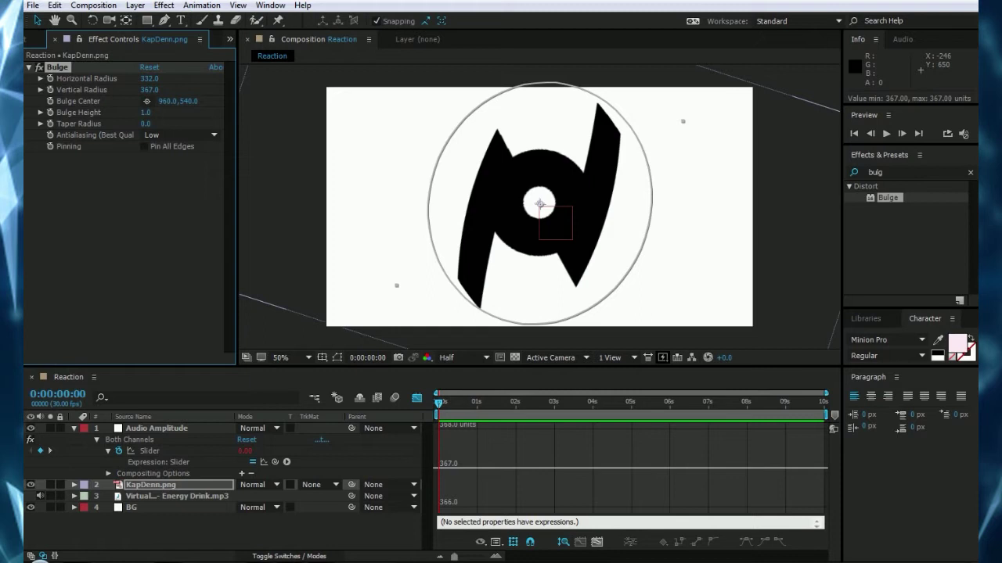
pyautogui.keyDown('alt'); pyautogui.click(50, 112); pyautogui.keyUp('alt')
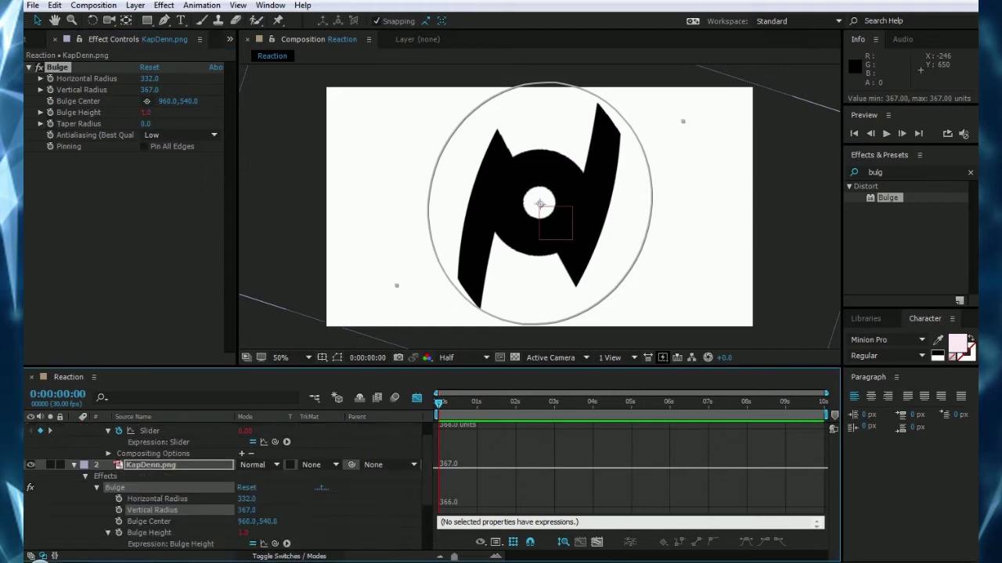
pyautogui.moveTo(275, 543); pyautogui.dragTo(185, 452)
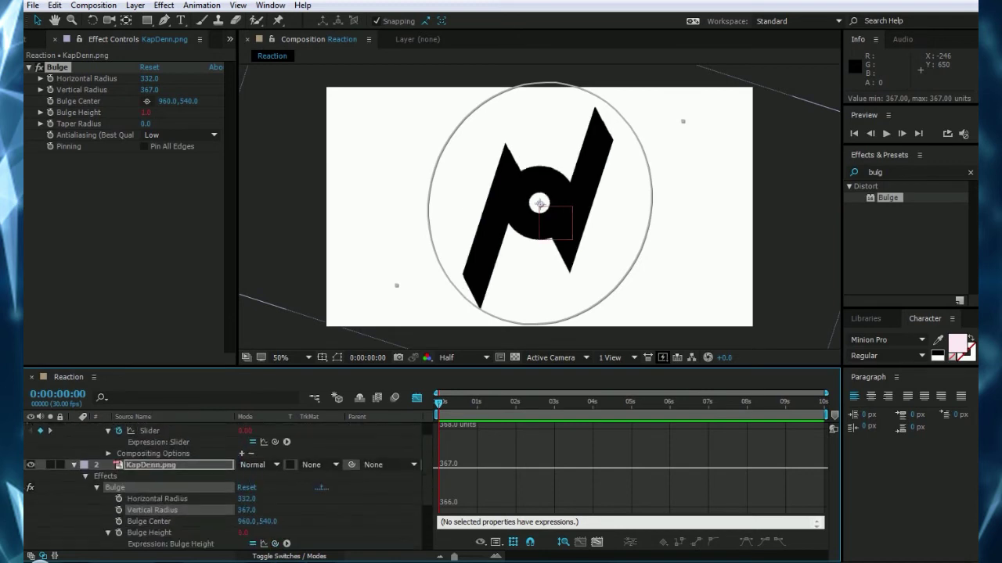
# Step: Set the maximum output of the Audio Amplitude Slider's expression to .3, making it linear(value,20,30,0,.3)
pyautogui.click(150, 430)
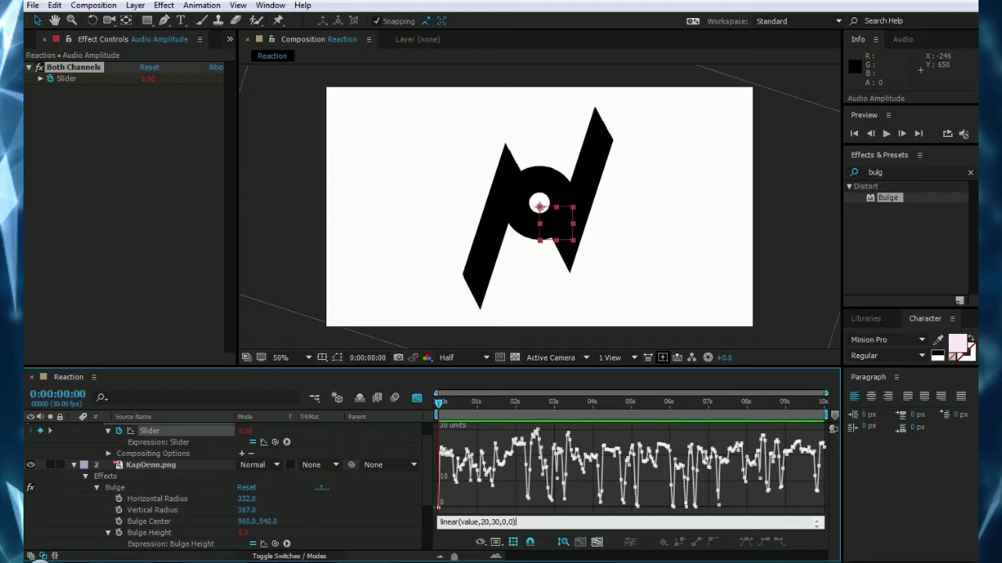
pyautogui.press('BackSpace')
pyautogui.write('.2')
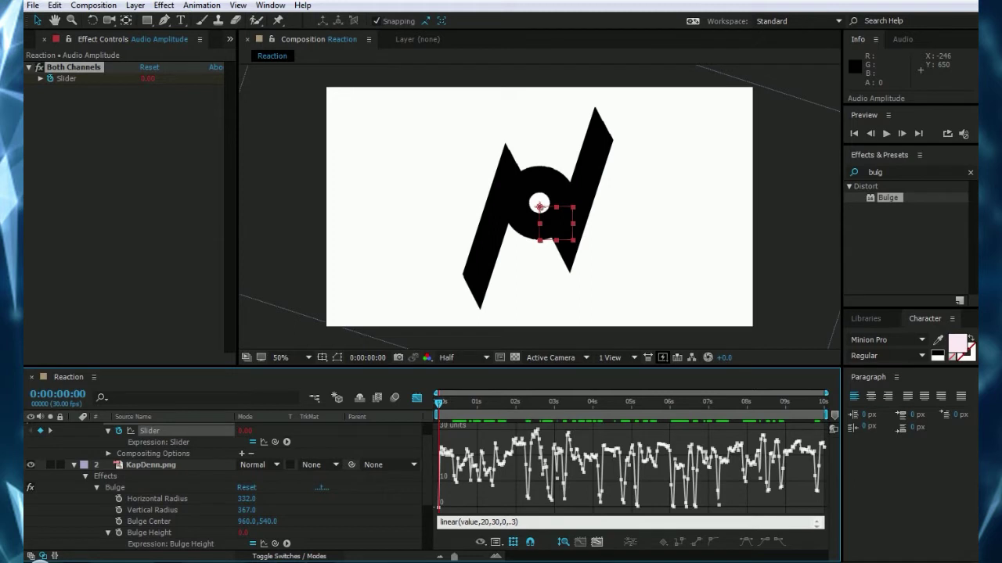
# Step: Preview the logo's bulge reaction in the composition with the audio enabled
pyautogui.press('space')
pyautogui.press('space')
pyautogui.press('space')
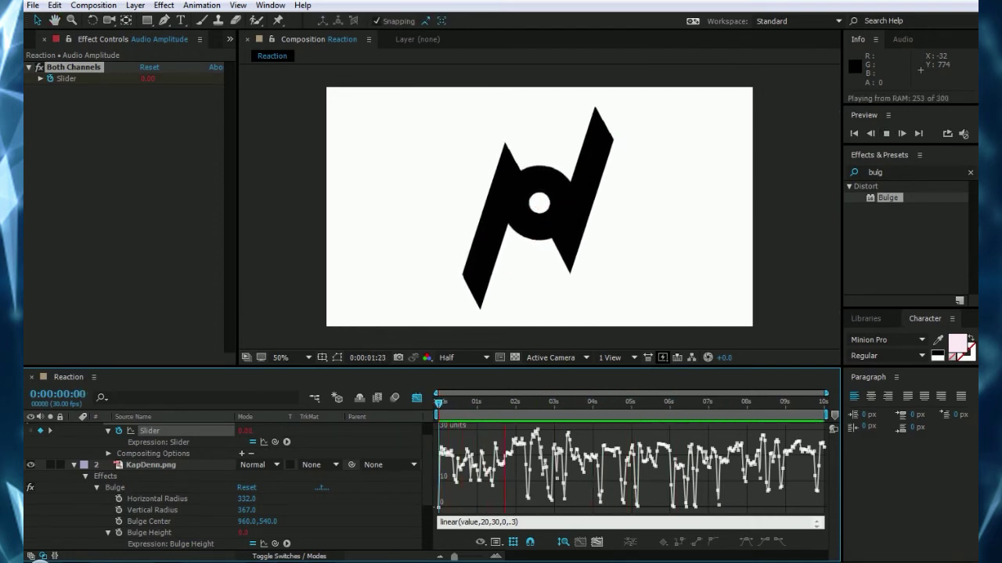
pyautogui.press('space')
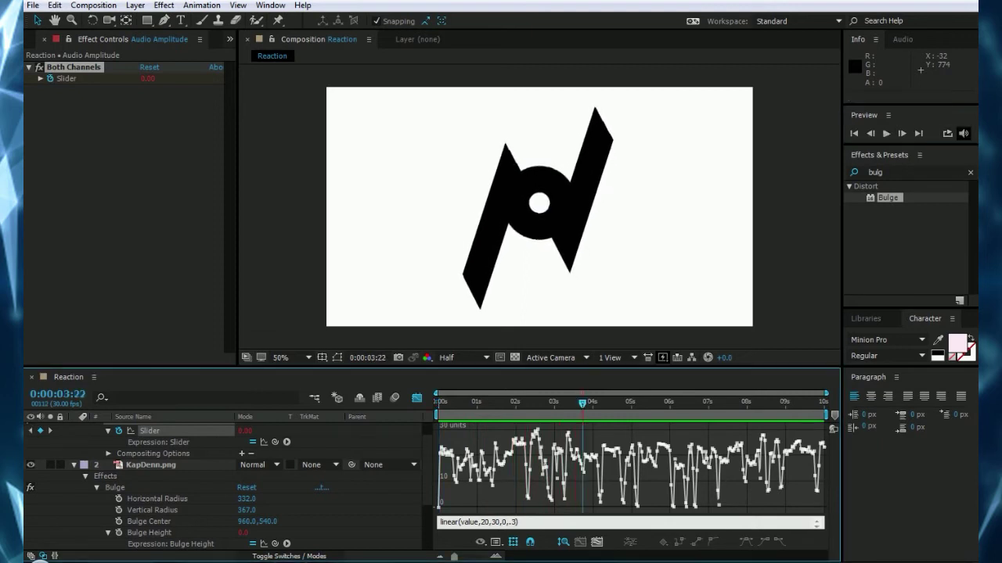
pyautogui.press('space')
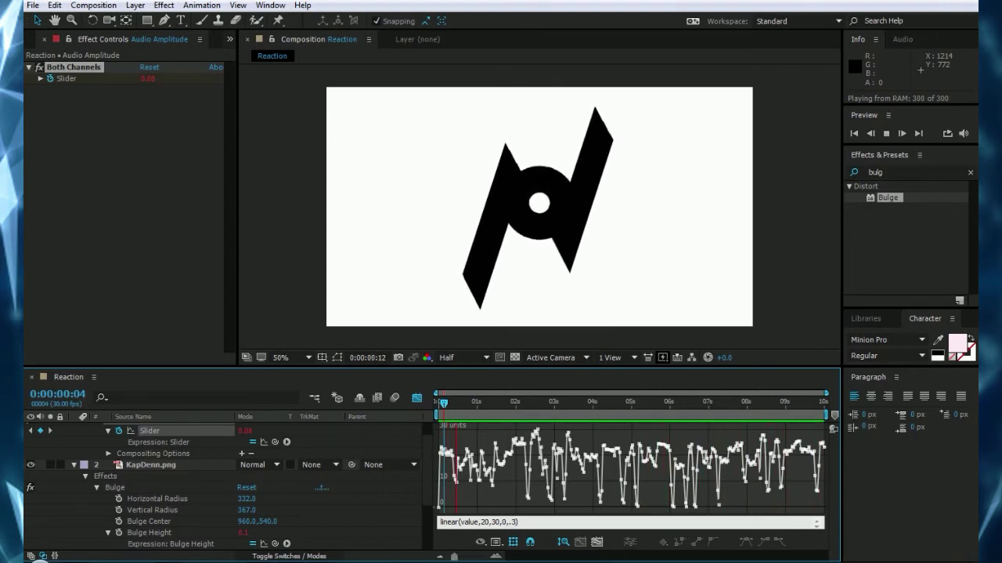
pyautogui.press('space')
# Step: Return the playhead to 0:00:00:00 and collapse the Audio Amplitude and KapDenn.png layers
pyautogui.scroll(1, 129, 485)
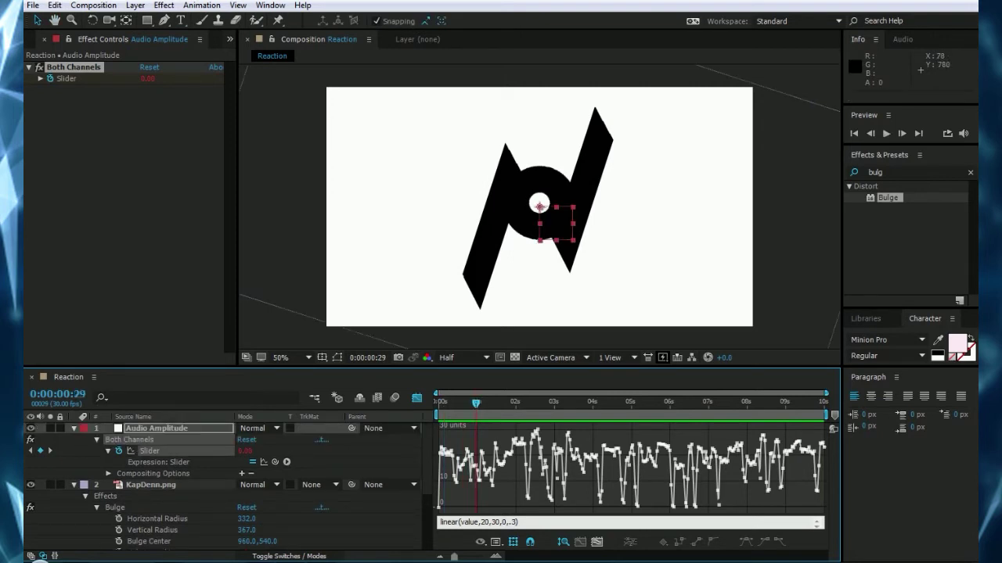
pyautogui.moveTo(476, 403); pyautogui.dragTo(438, 403)
pyautogui.click(73, 428)
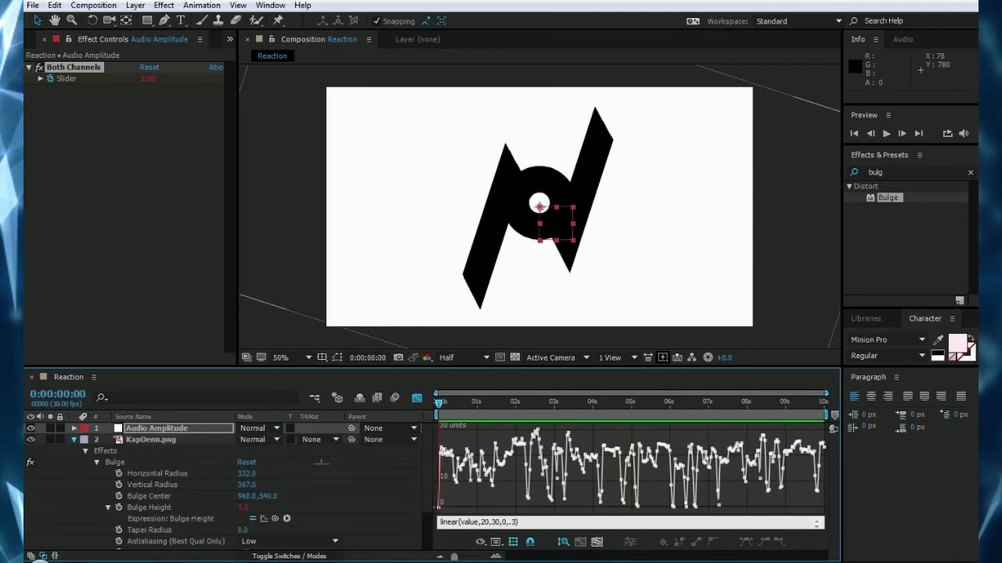
pyautogui.click(73, 439)
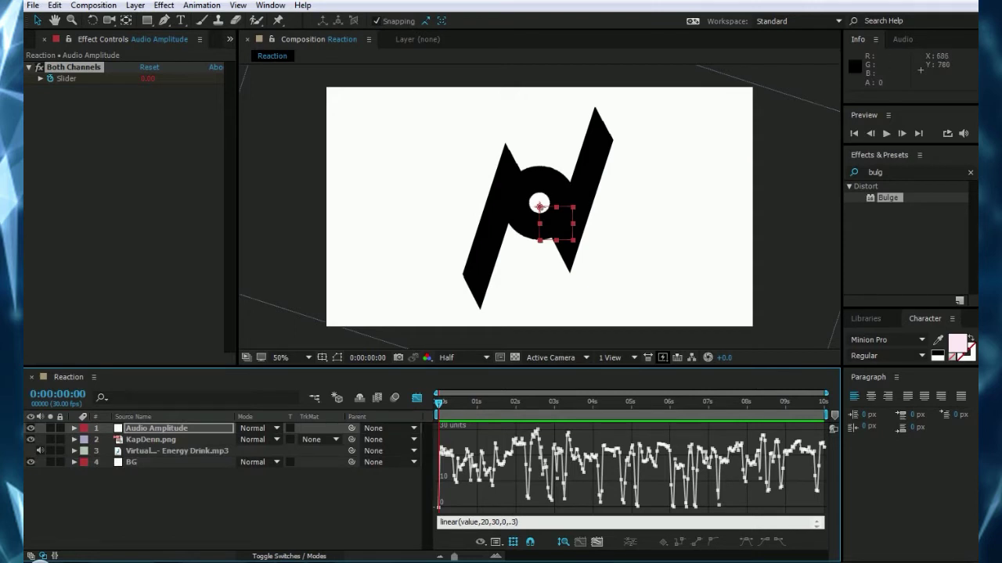
pyautogui.press('space')
pyautogui.press('space')
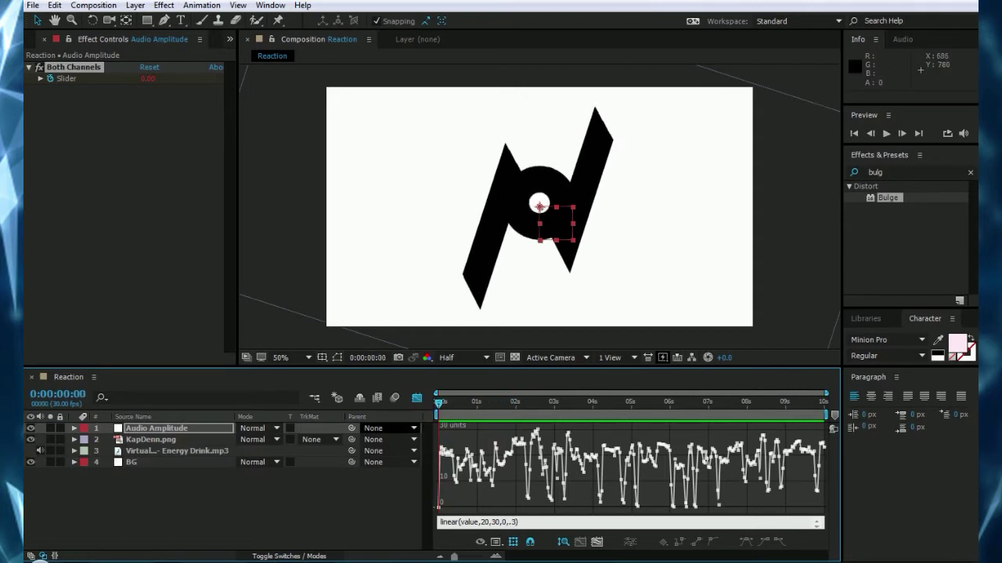
# Step: Search the effects for "radial" and apply CC Radial Fast Blur to the Audio Amplitude layer
pyautogui.doubleClick(876, 172)
pyautogui.press('BackSpace')
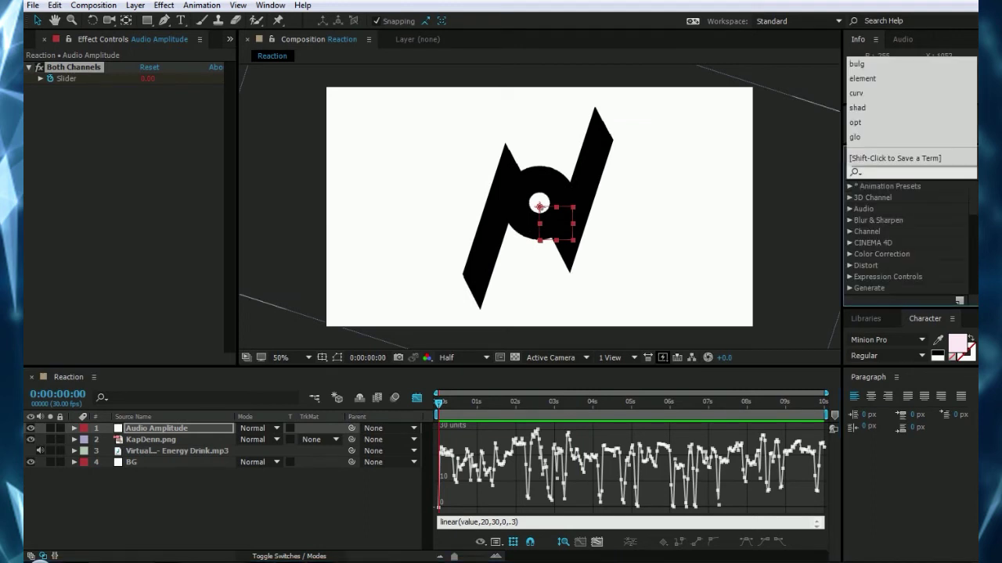
pyautogui.write('radi')
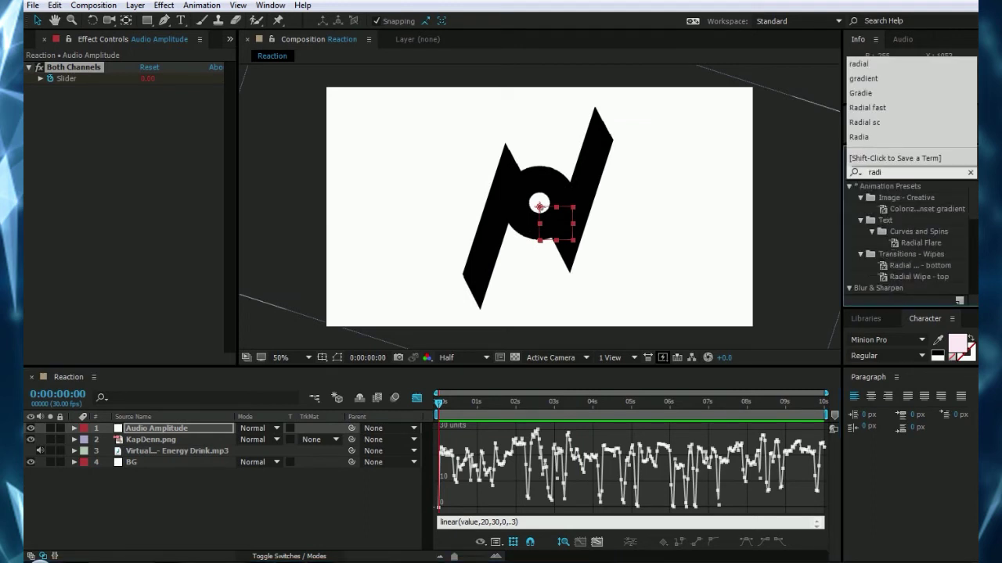
pyautogui.write('al')
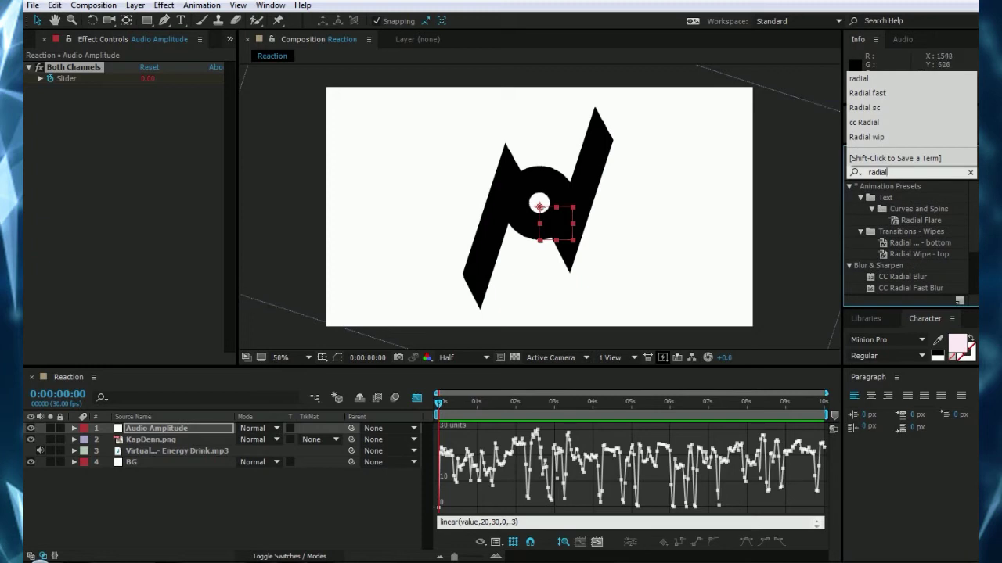
pyautogui.moveTo(910, 288); pyautogui.dragTo(125, 233)
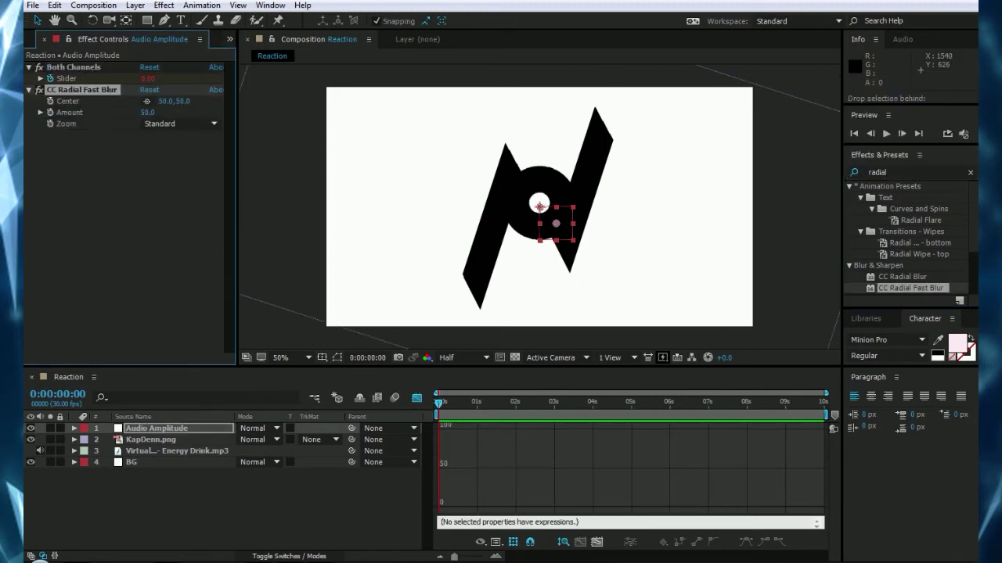
# Step: Convert the Energy Drink MP3 layer's audio to keyframes again and display layer names instead of source names
pyautogui.rightClick(149, 451)
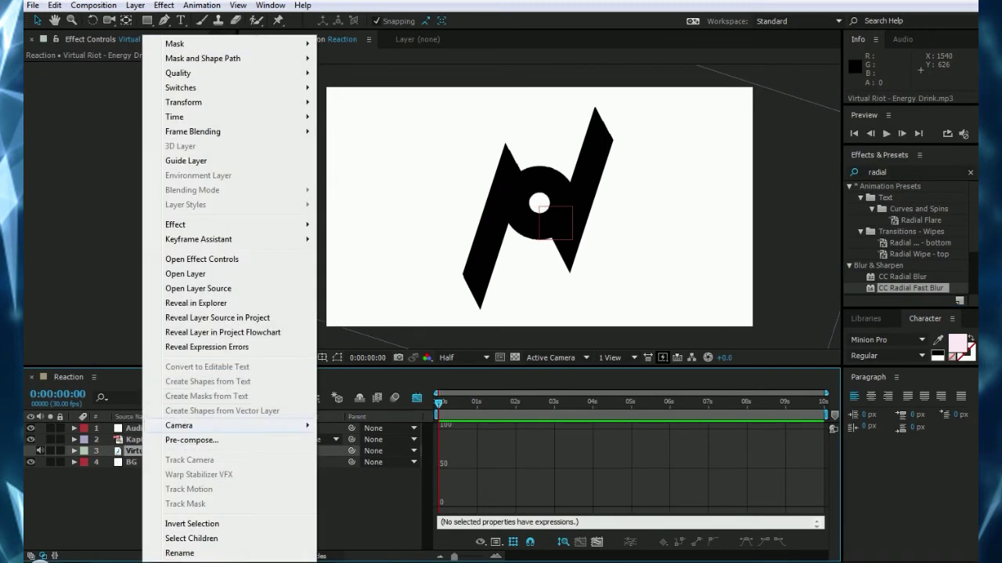
pyautogui.click(368, 238)
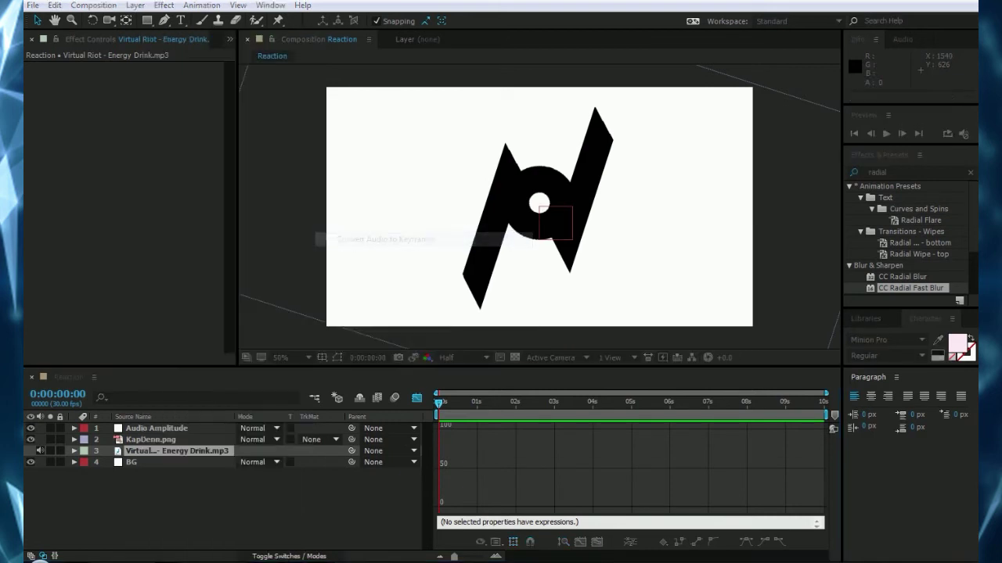
pyautogui.click(133, 416)
# Step: Delete the Left Channel and Right Channel effects from the topmost Audio Amplitude layer
pyautogui.click(160, 428)
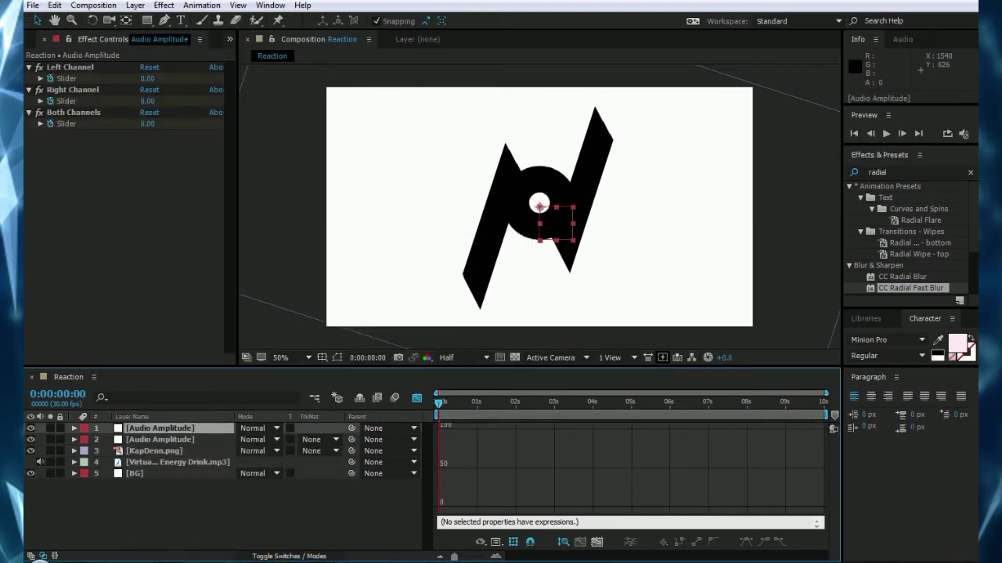
pyautogui.click(70, 67)
pyautogui.keyDown('shift'); pyautogui.click(72, 89); pyautogui.keyUp('shift')
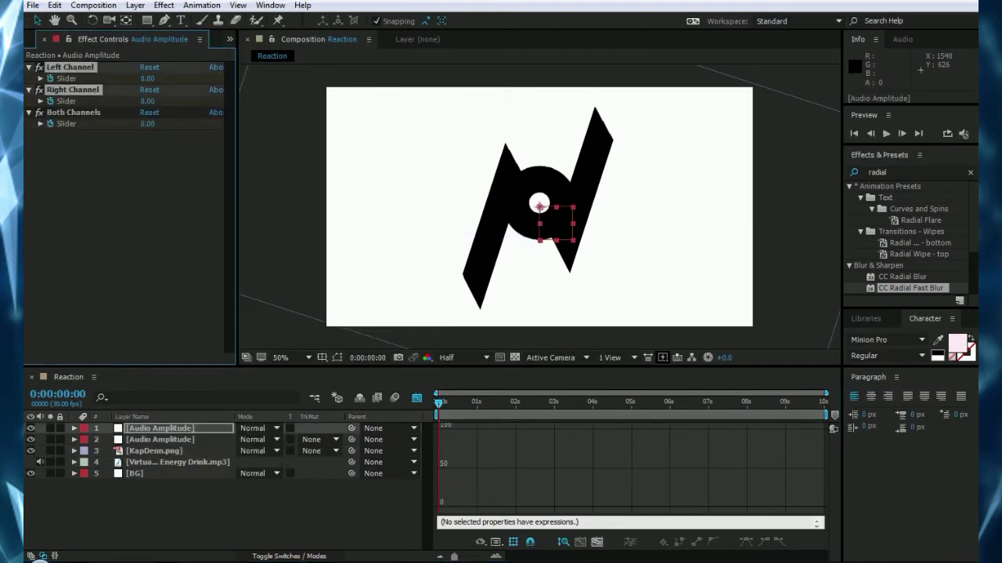
pyautogui.press('Delete')
# Step: Add the expression linear(value,20,30,0,0) to the Both Channels slider of the topmost Audio Amplitude layer
pyautogui.press('e')
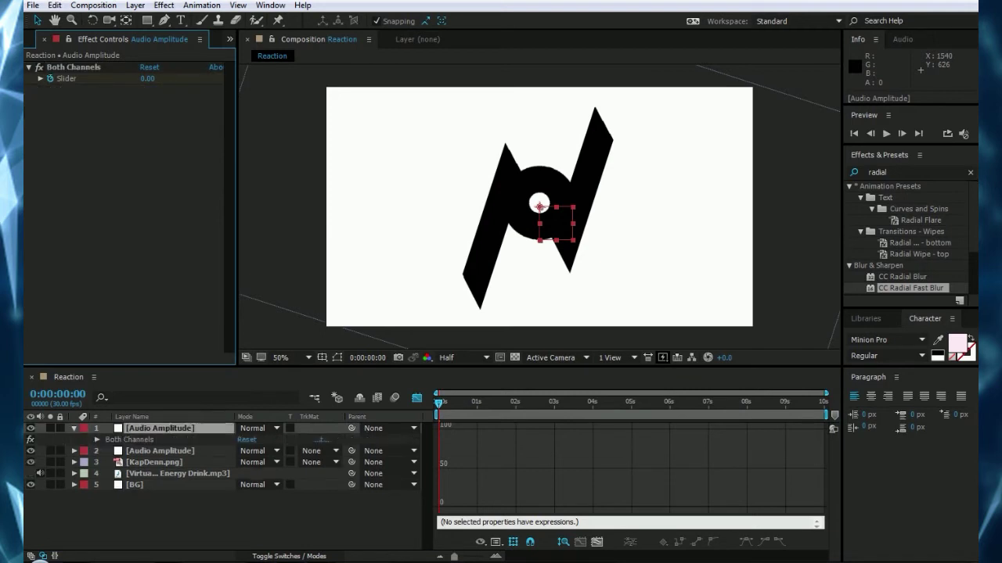
pyautogui.click(97, 440)
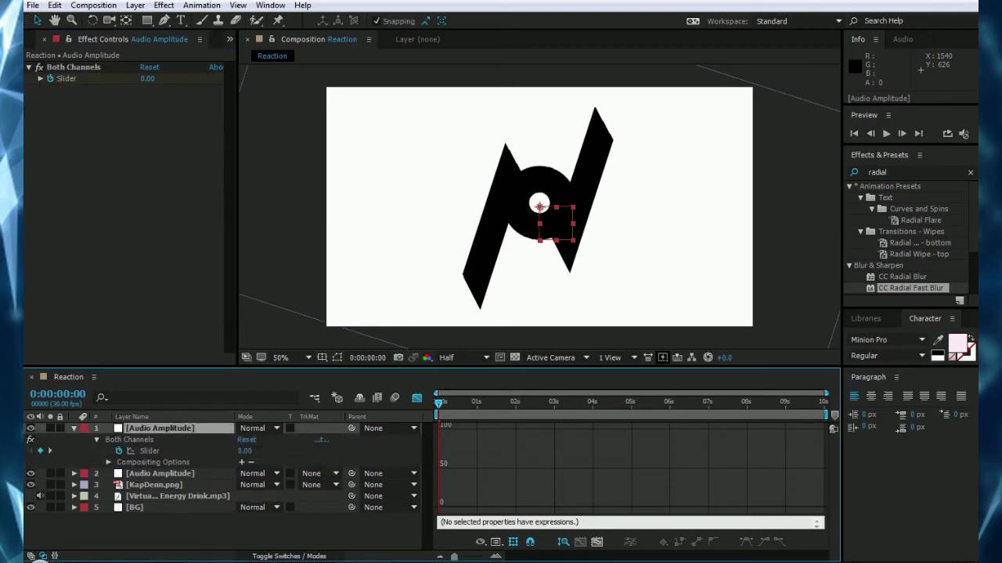
pyautogui.keyDown('alt'); pyautogui.click(119, 451); pyautogui.keyUp('alt')
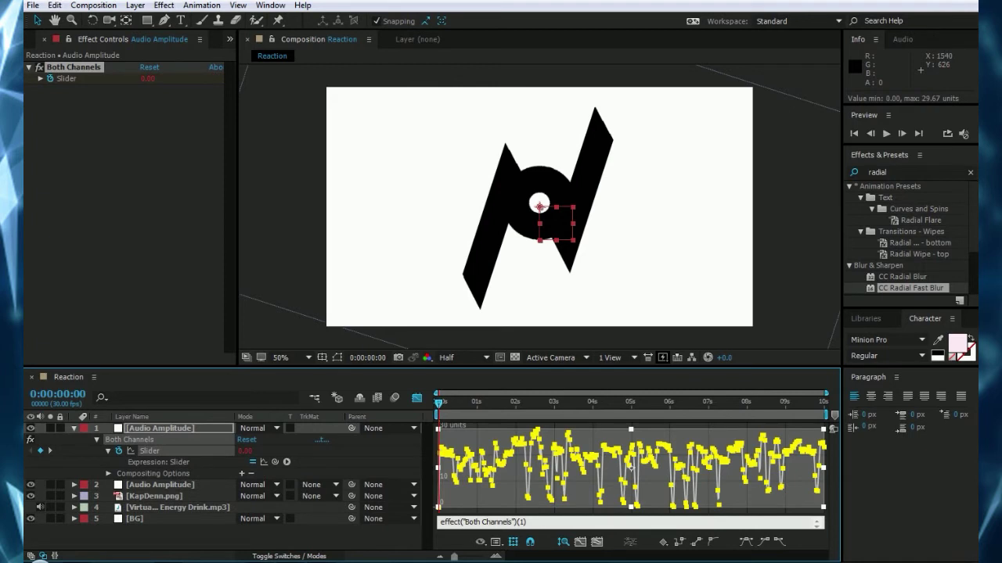
pyautogui.click(483, 522)
pyautogui.write('linear(value,')
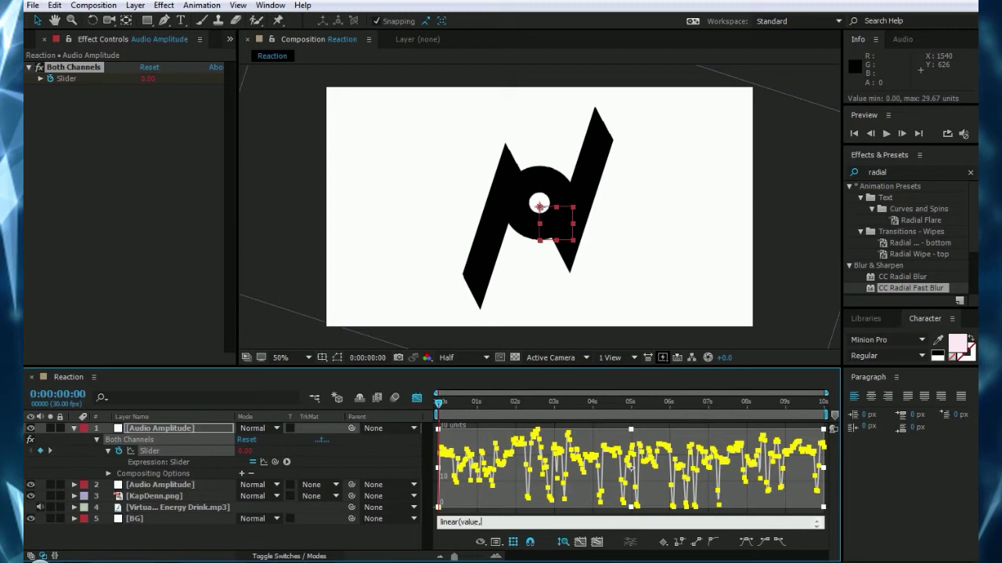
pyautogui.write('20,0')
pyautogui.press('BackSpace')
pyautogui.write('300,0')
pyautogui.press('BackSpace')
pyautogui.press('BackSpace')
pyautogui.press('BackSpace')
pyautogui.write(',0,0)')
pyautogui.click(286, 536)
# Step: Apply the CC Radial Fast Blur effect to the KapDenn.png layer
pyautogui.click(159, 484)
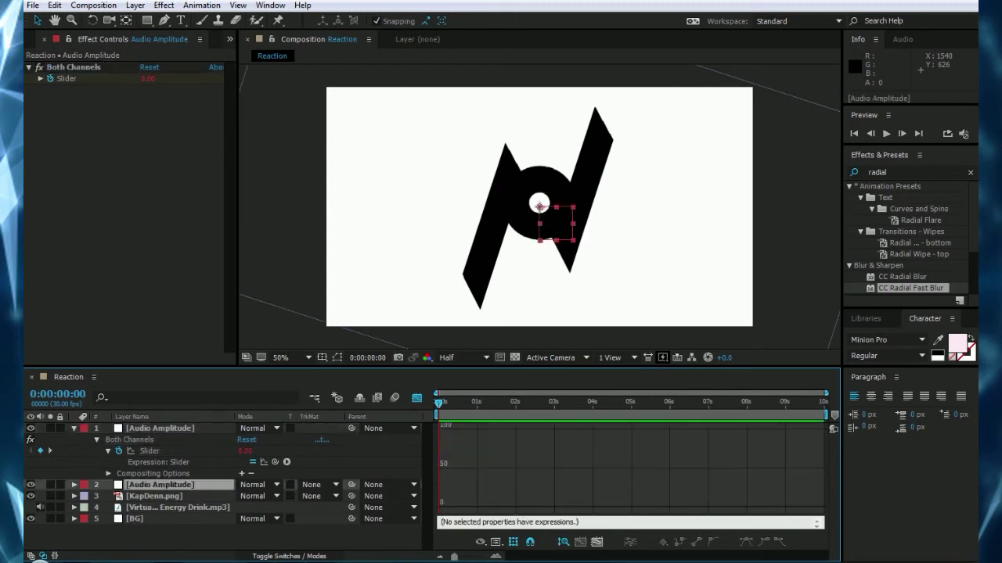
pyautogui.click(155, 496)
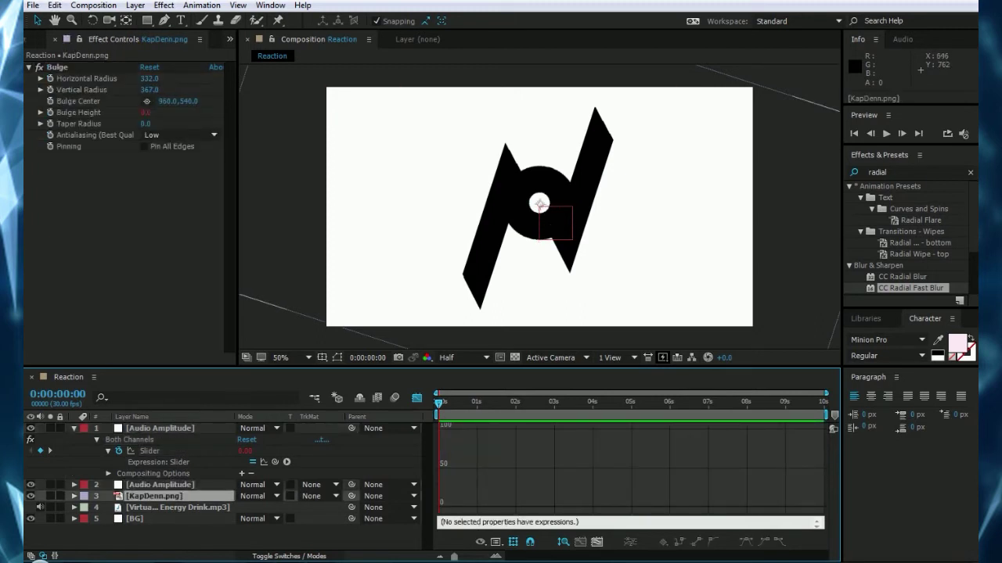
pyautogui.moveTo(910, 288); pyautogui.dragTo(671, 290)
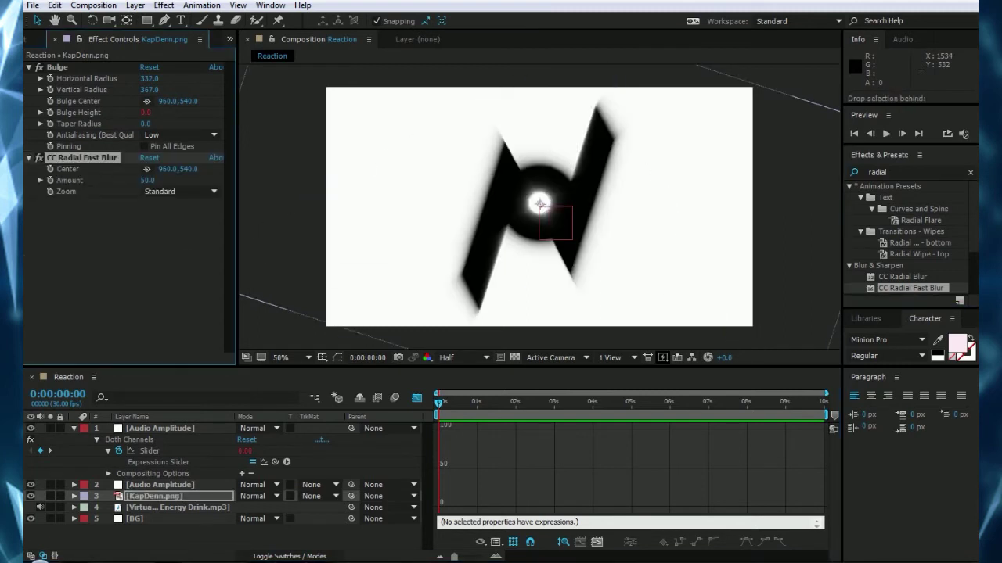
# Step: Try the Brightest zoom mode on the logo's CC Radial Fast Blur and switch it back to Standard
pyautogui.click(180, 191)
pyautogui.click(161, 219)
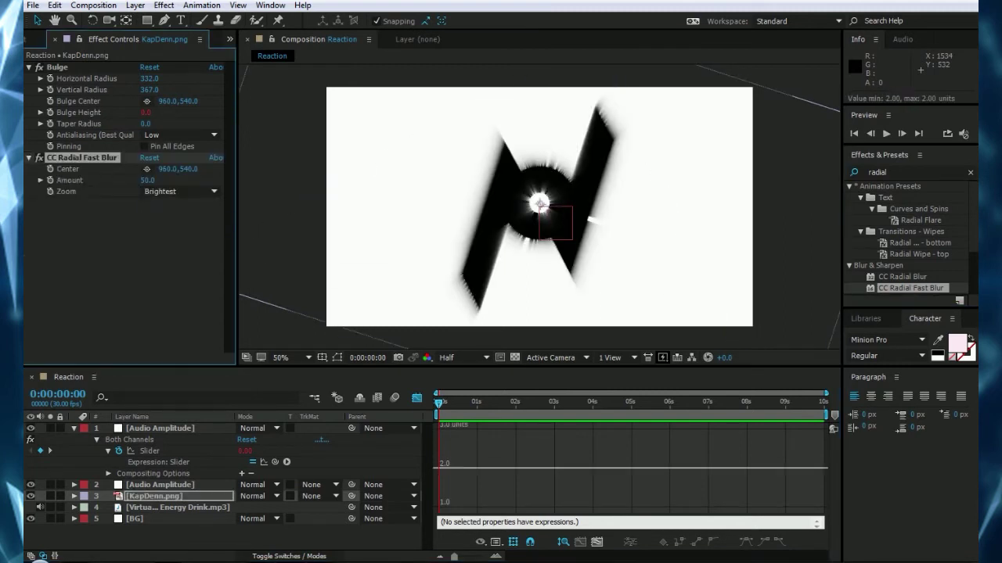
pyautogui.click(180, 190)
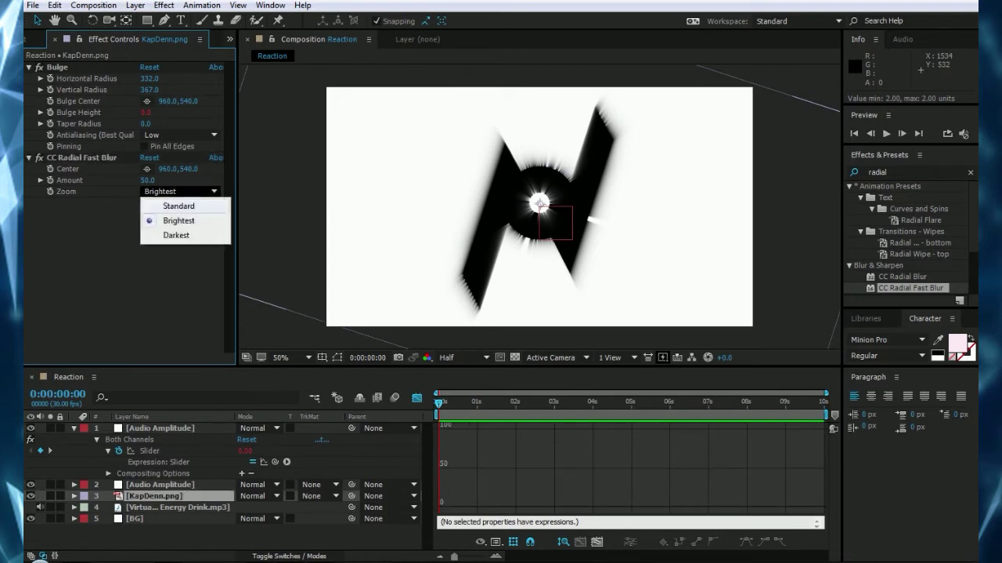
pyautogui.click(163, 206)
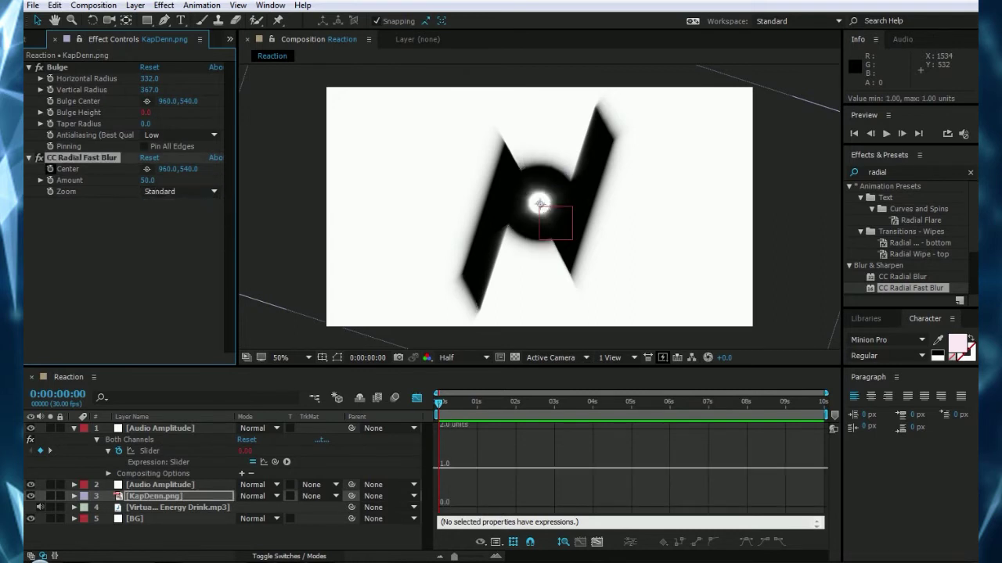
# Step: Link the logo's CC Radial Fast Blur Amount by expression to the Both Channels slider of the topmost Audio Amplitude layer
pyautogui.keyDown('alt'); pyautogui.click(49, 180); pyautogui.keyUp('alt')
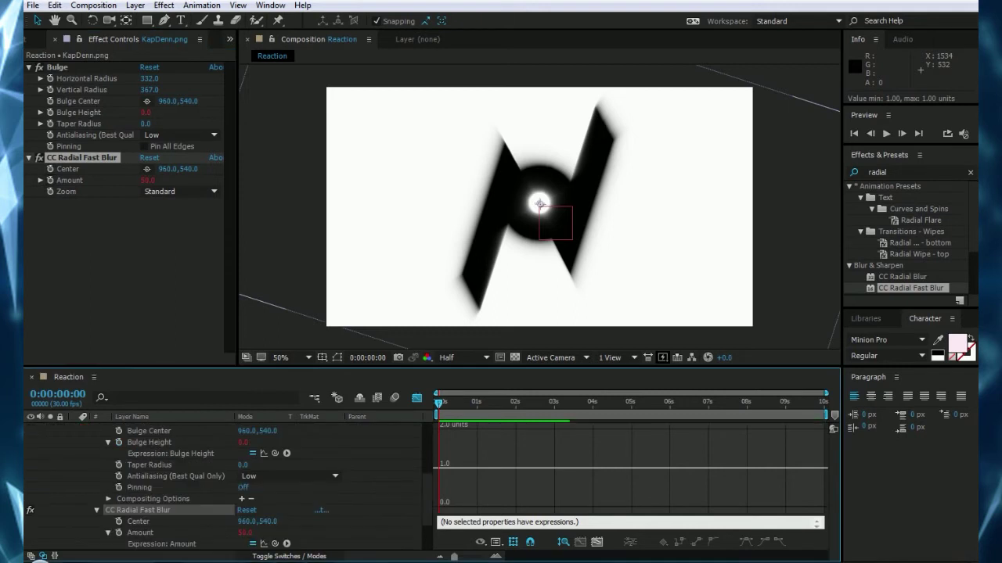
pyautogui.moveTo(274, 547); pyautogui.dragTo(190, 440)
pyautogui.scroll(4, 227, 485)
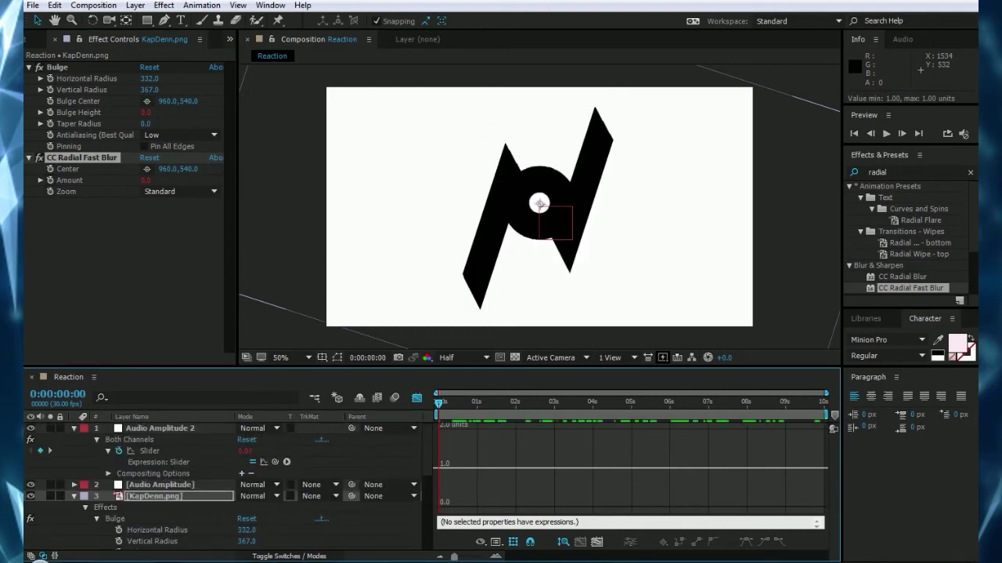
# Step: Change the Audio Amplitude 2 slider expression to linear(value,20,30,0,40) and collapse the Audio Amplitude 2 and KapDenn.png layers
pyautogui.click(150, 451)
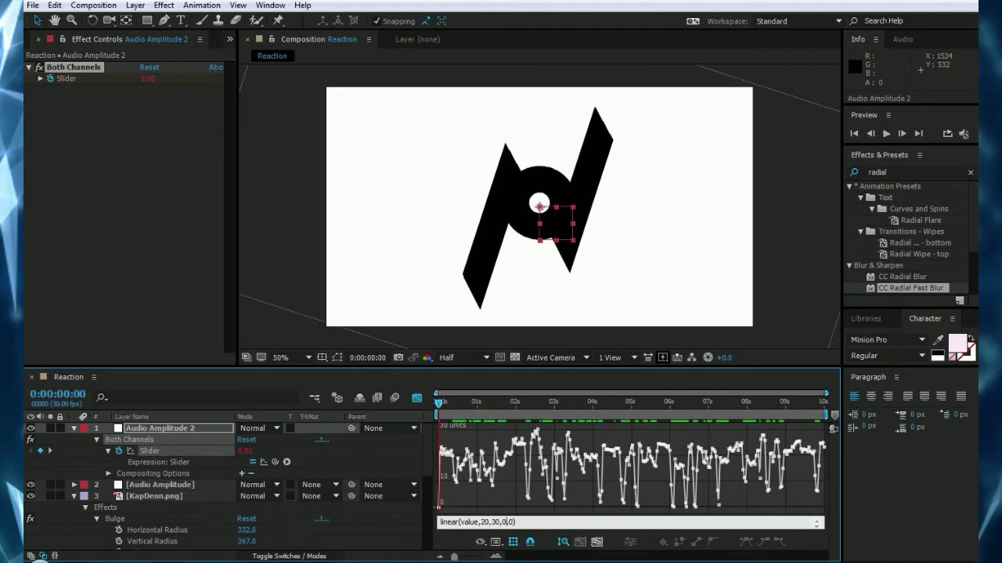
pyautogui.press('BackSpace')
pyautogui.write('0')
pyautogui.press('BackSpace')
pyautogui.write('40')
pyautogui.click(73, 428)
pyautogui.click(74, 450)
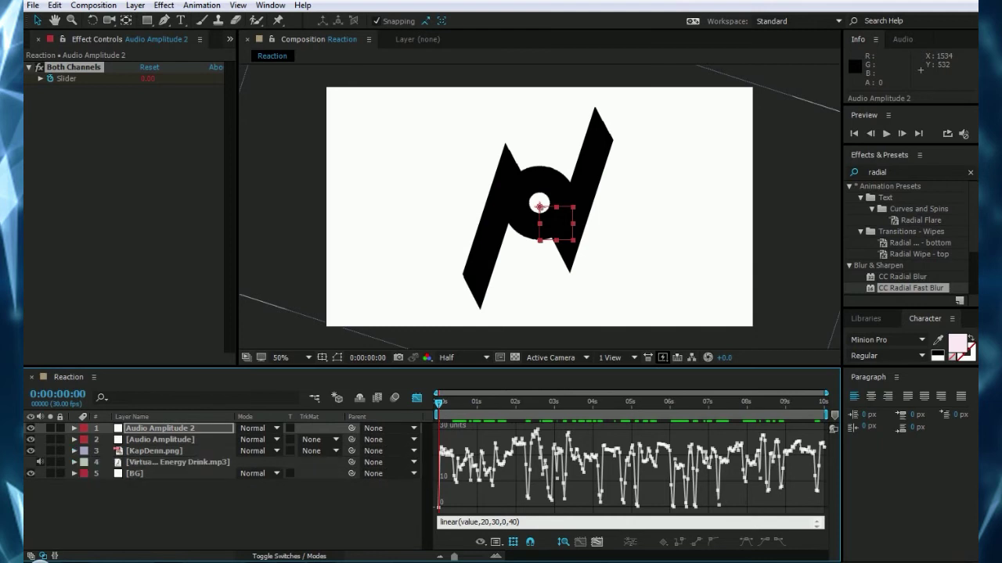
# Step: Preview the composition repeatedly, toggling the preview audio, to examine how the logo's radial blur reacts to the music
pyautogui.moveTo(495, 443)
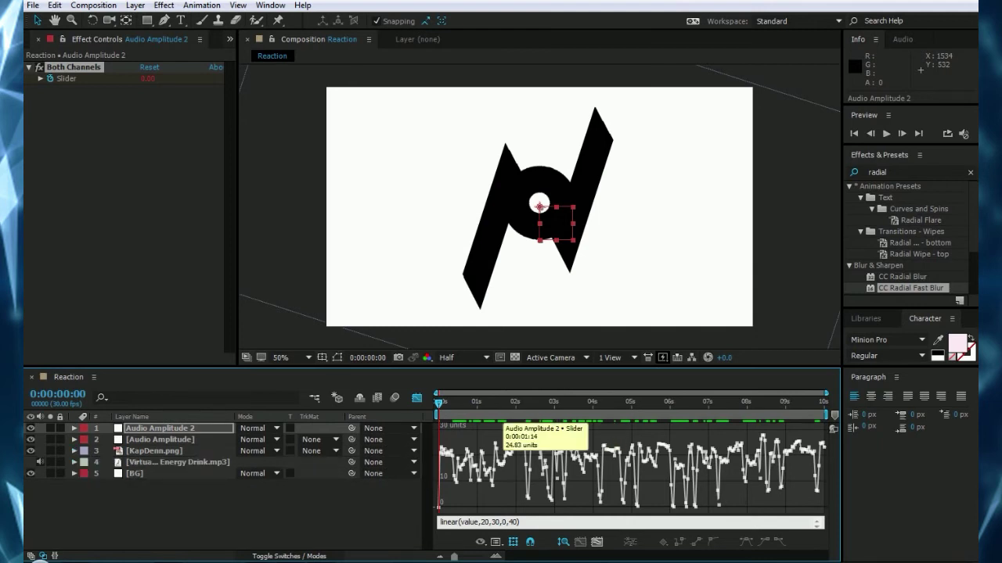
pyautogui.press('space')
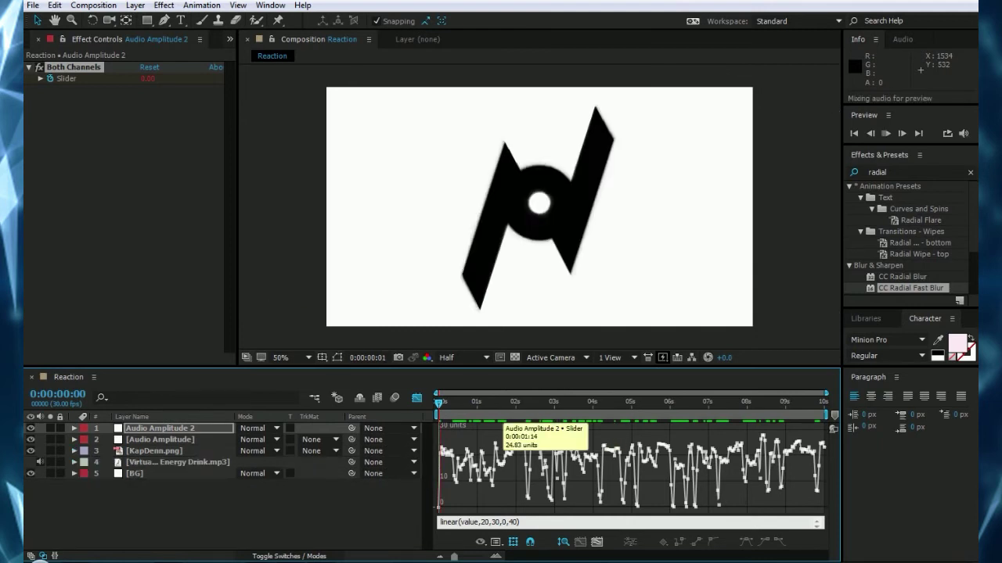
pyautogui.press('space')
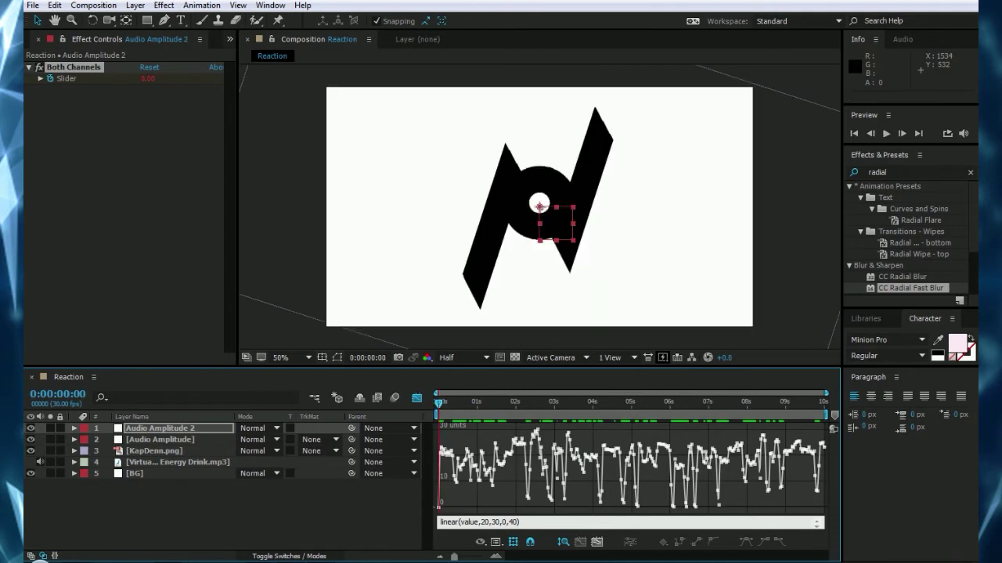
pyautogui.press('space')
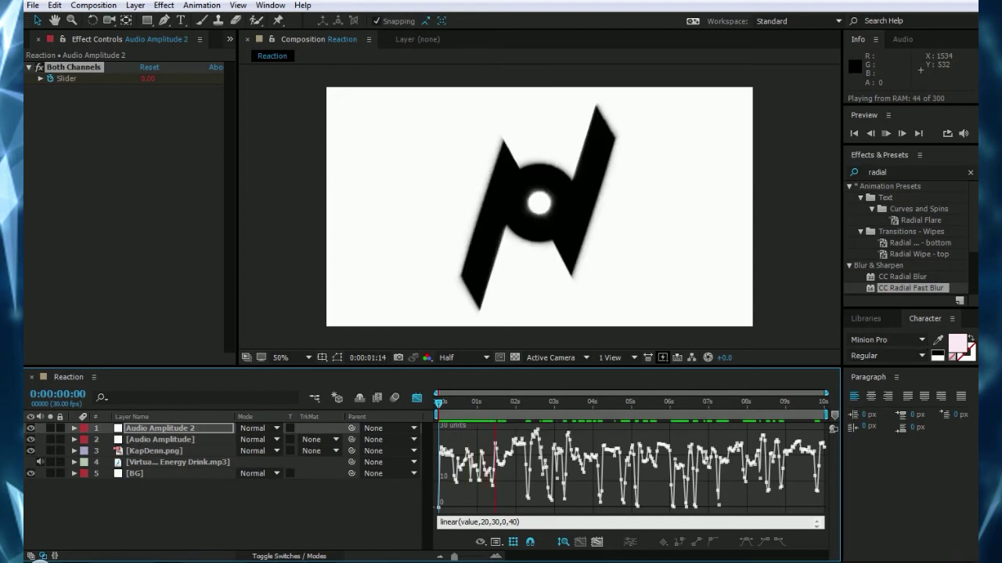
pyautogui.click(963, 133)
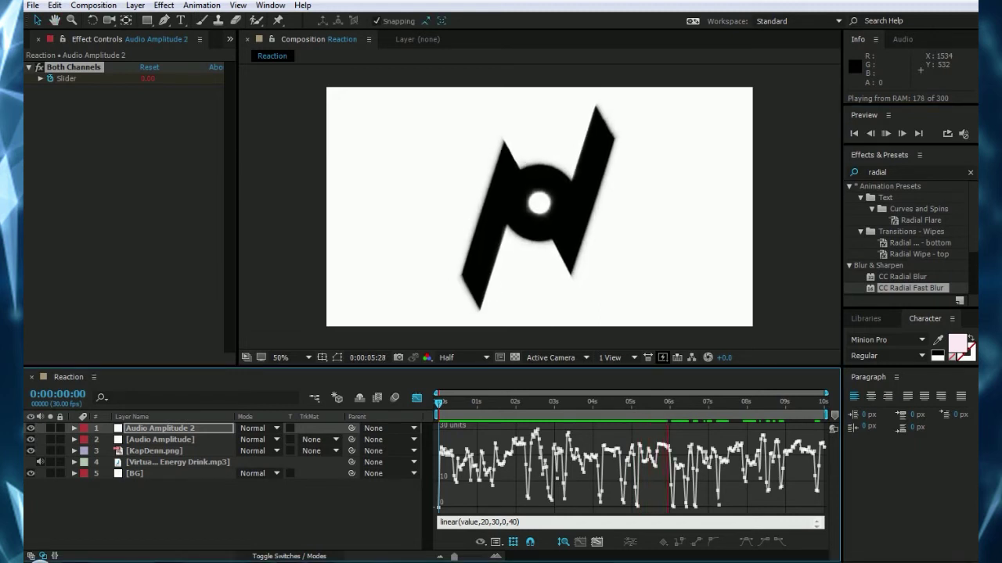
pyautogui.press('space')
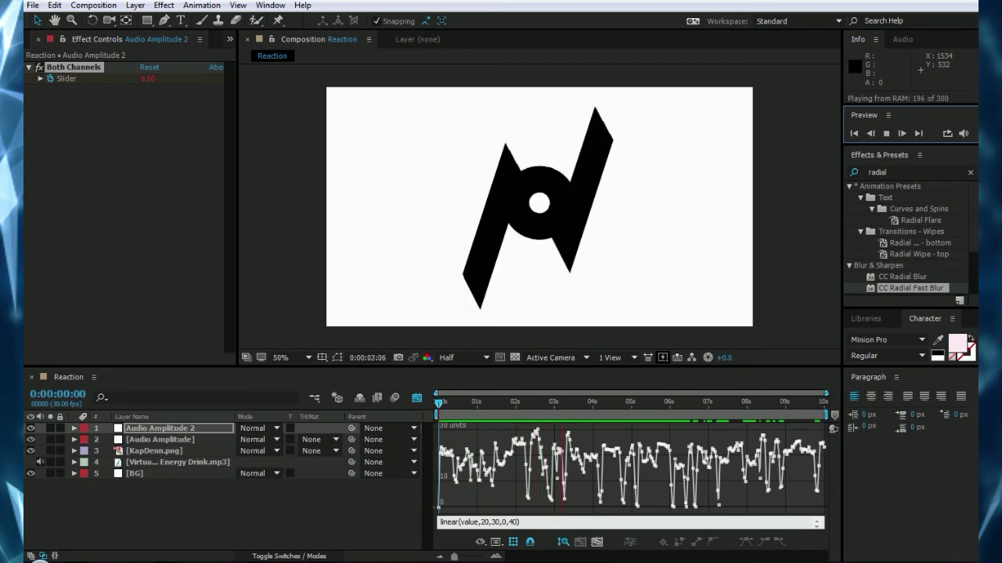
pyautogui.press('space')
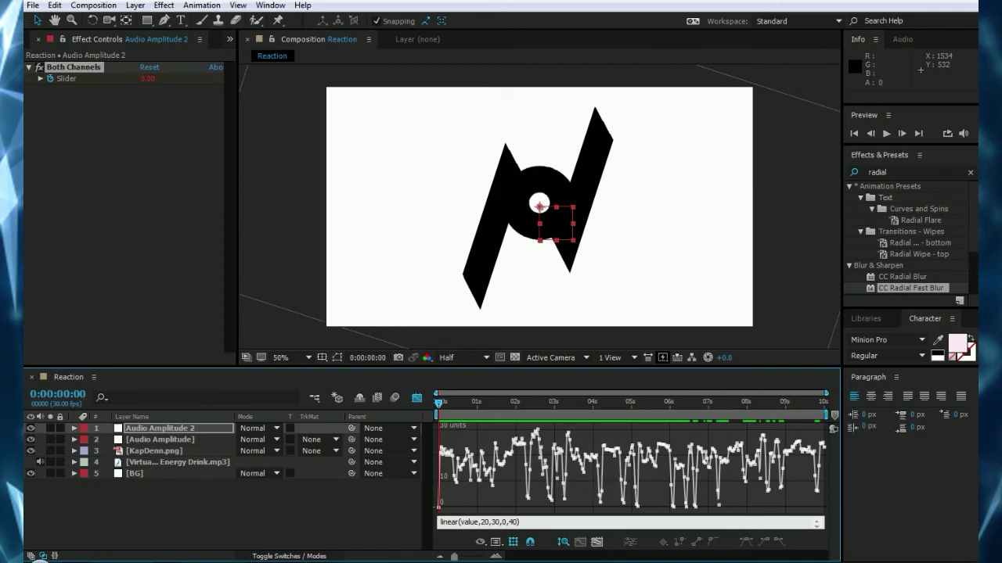
pyautogui.press('space')
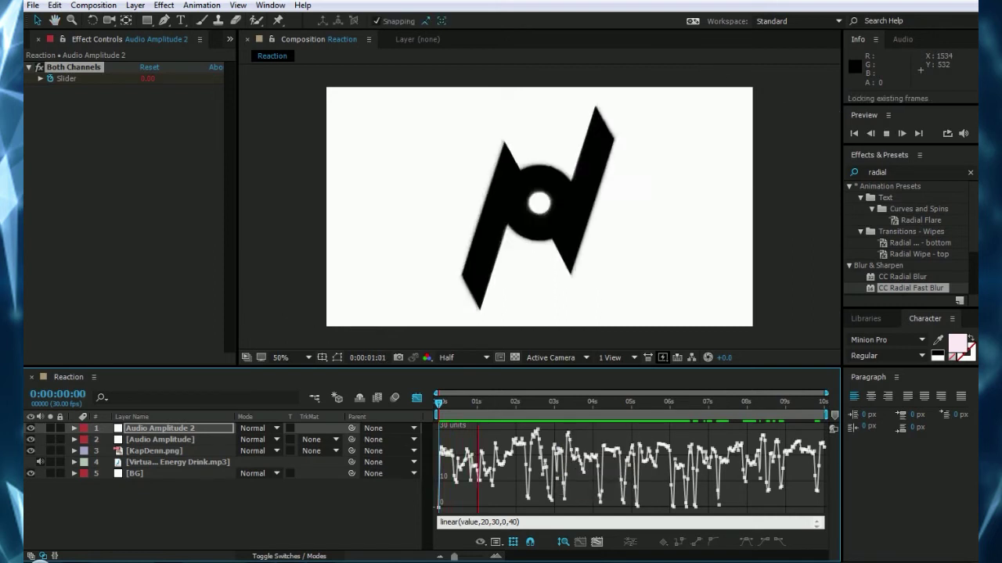
pyautogui.press('space')
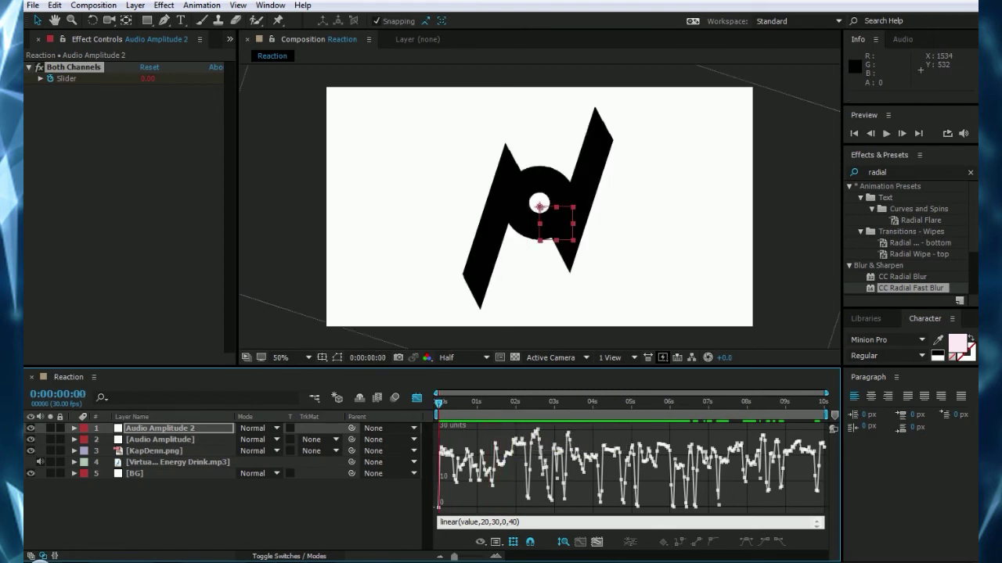
pyautogui.moveTo(534, 432)
pyautogui.press('space')
pyautogui.press('space')
# Step: Create a new white 1280 x 720 px solid layer named "Audio spectrum"
pyautogui.rightClick(252, 502)
pyautogui.moveTo(290, 373)
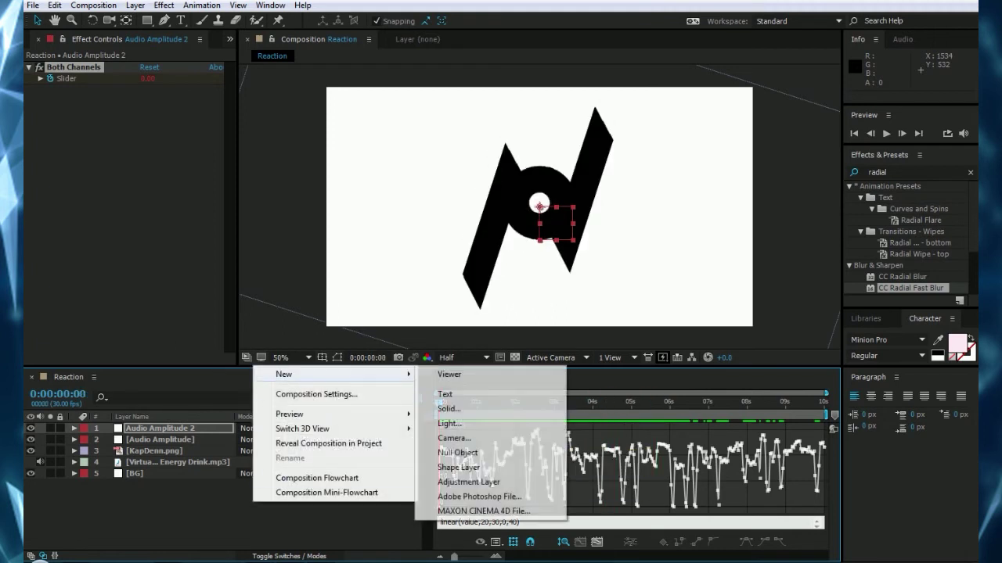
pyautogui.click(450, 408)
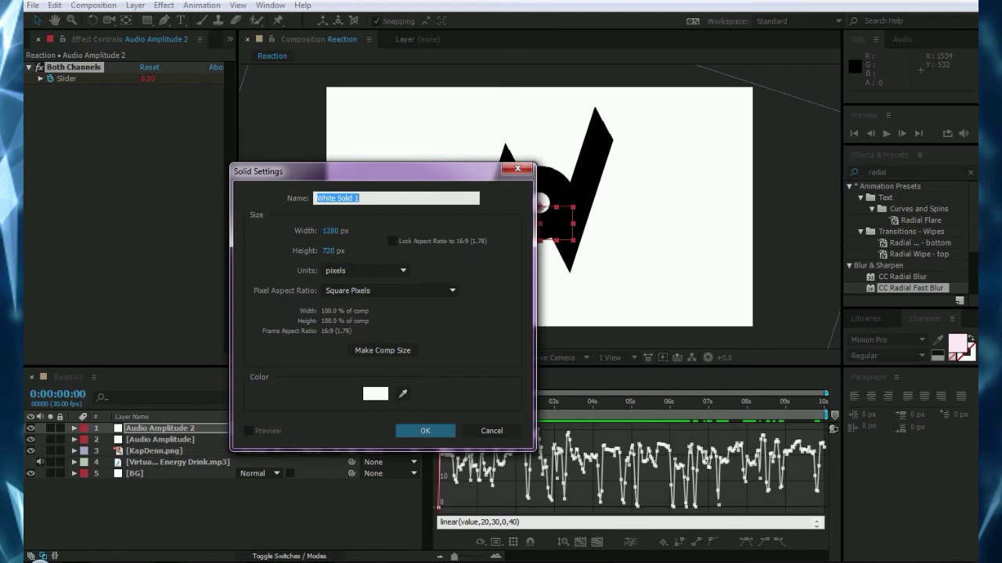
pyautogui.write('Audio mspectrum')
pyautogui.click(344, 198)
pyautogui.press('BackSpace')
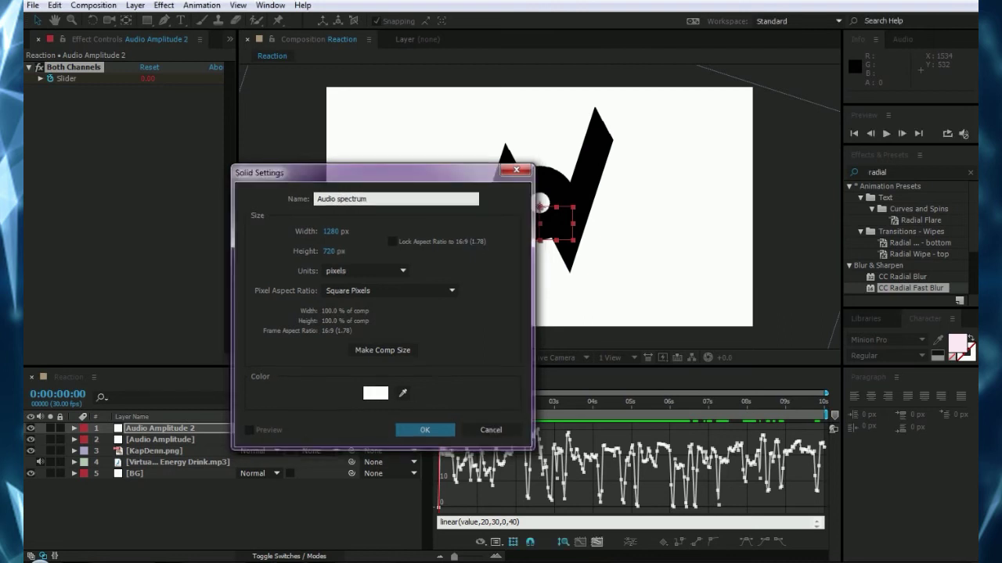
pyautogui.press('Return')
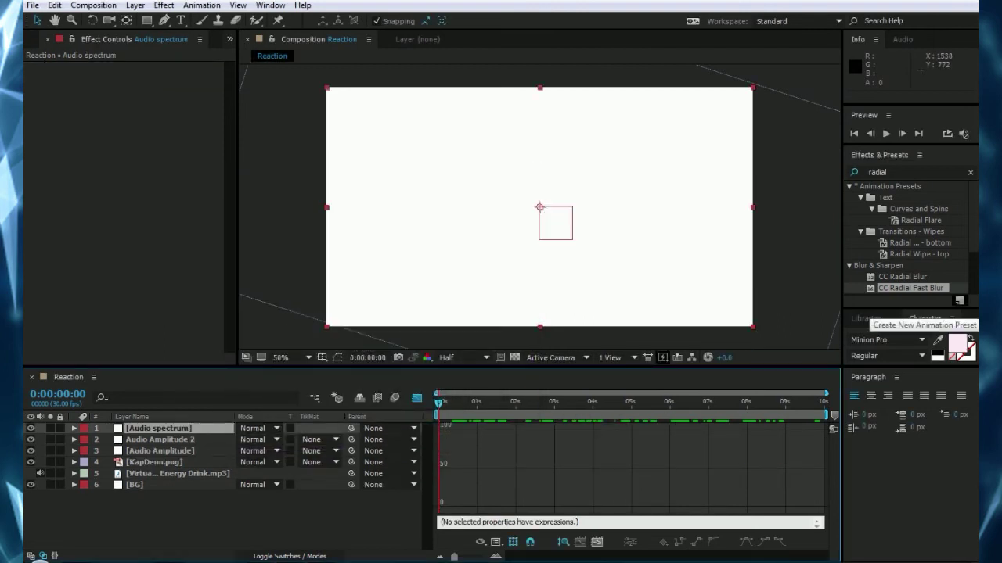
# Step: Search the effects for "audio spec" and apply Audio Spectrum to the Audio spectrum solid
pyautogui.click(908, 172)
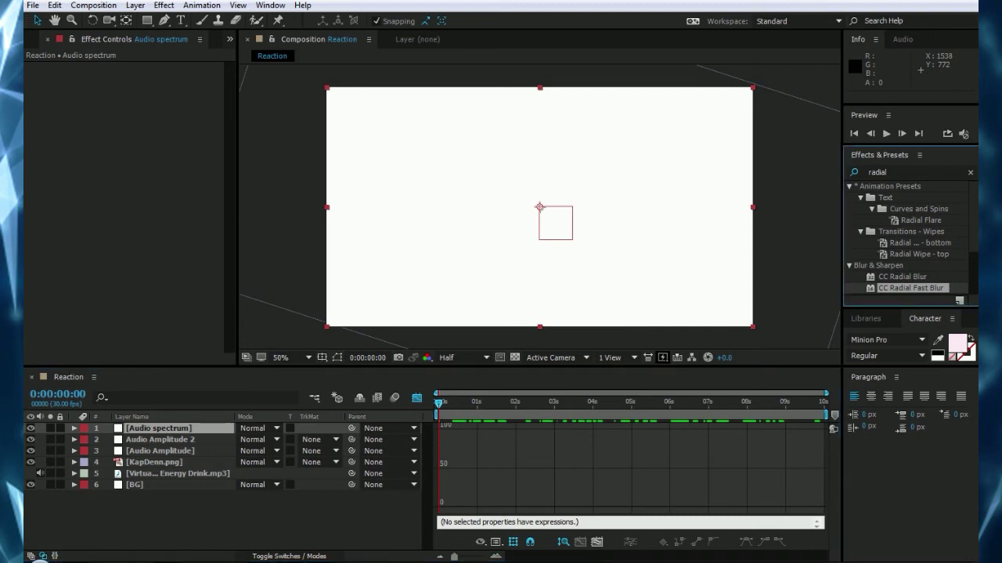
pyautogui.click(908, 173)
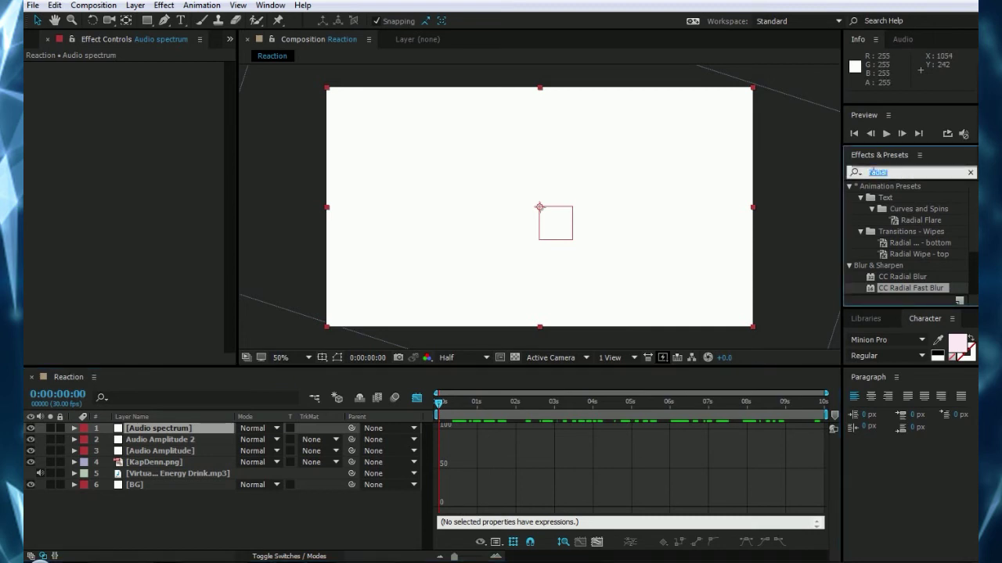
pyautogui.write('audio')
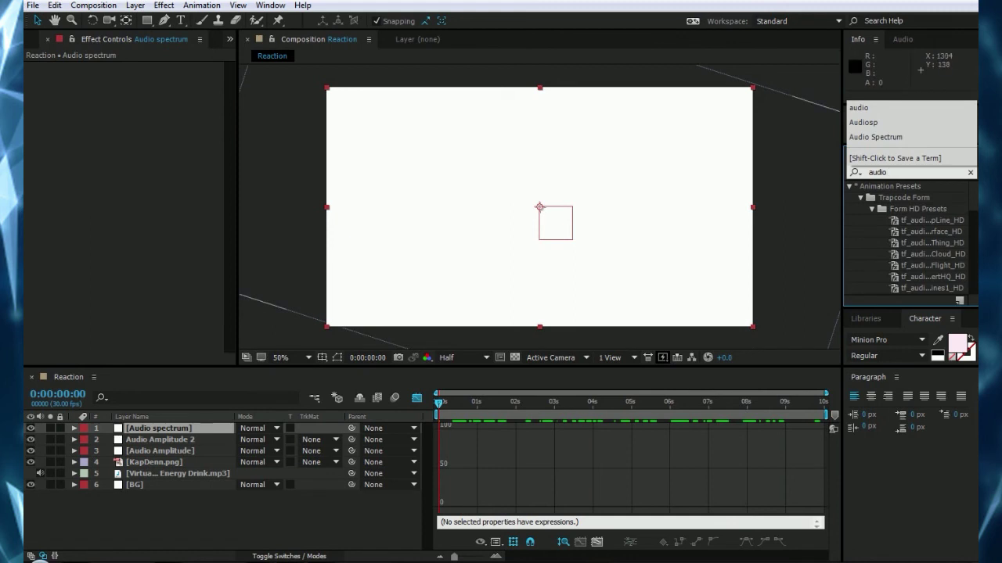
pyautogui.write(' spec')
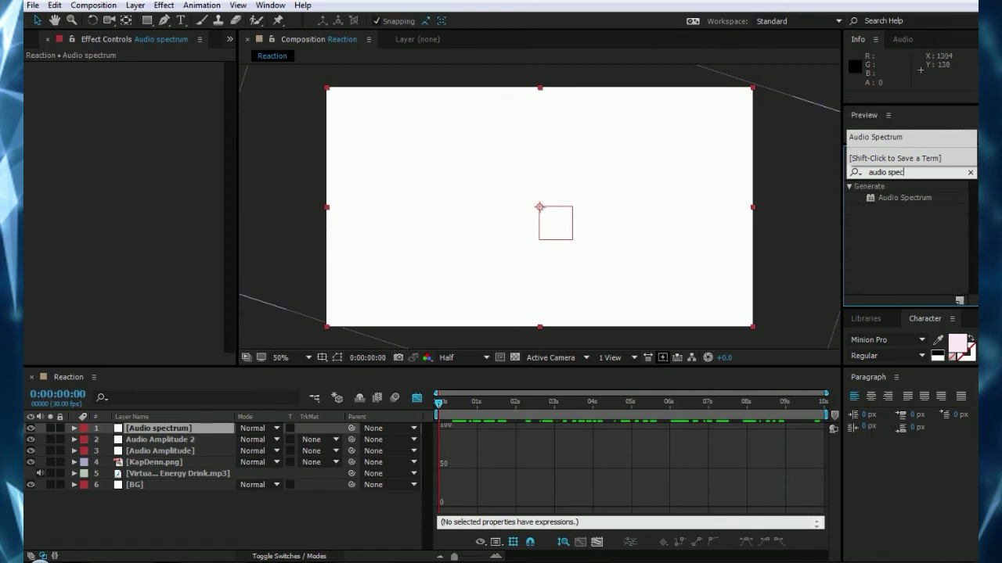
pyautogui.moveTo(904, 197); pyautogui.dragTo(548, 207)
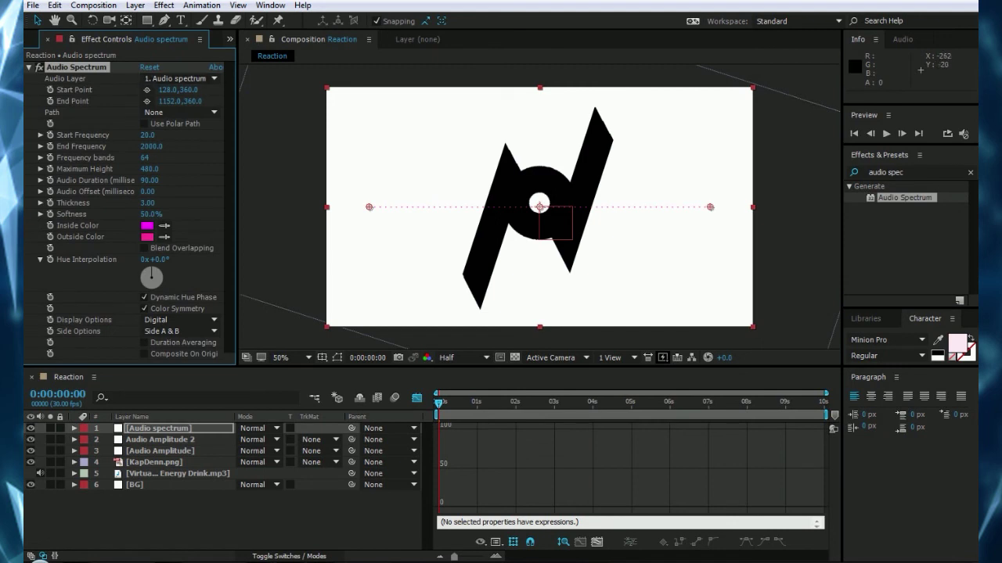
# Step: Set the Audio Spectrum's audio layer to Virtual Riot - Energy Drink.mp3 and check the spectrum at other times
pyautogui.click(179, 78)
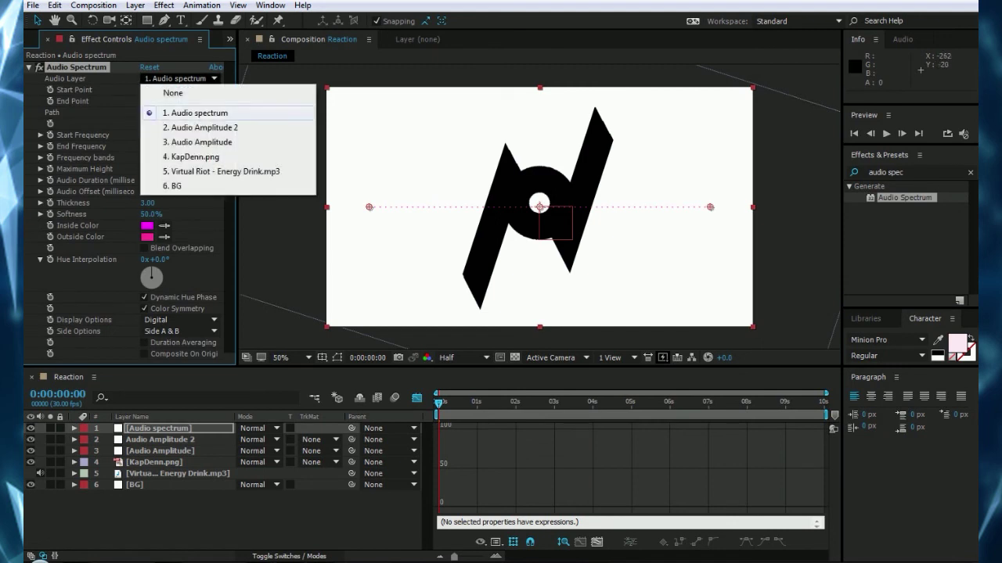
pyautogui.click(221, 171)
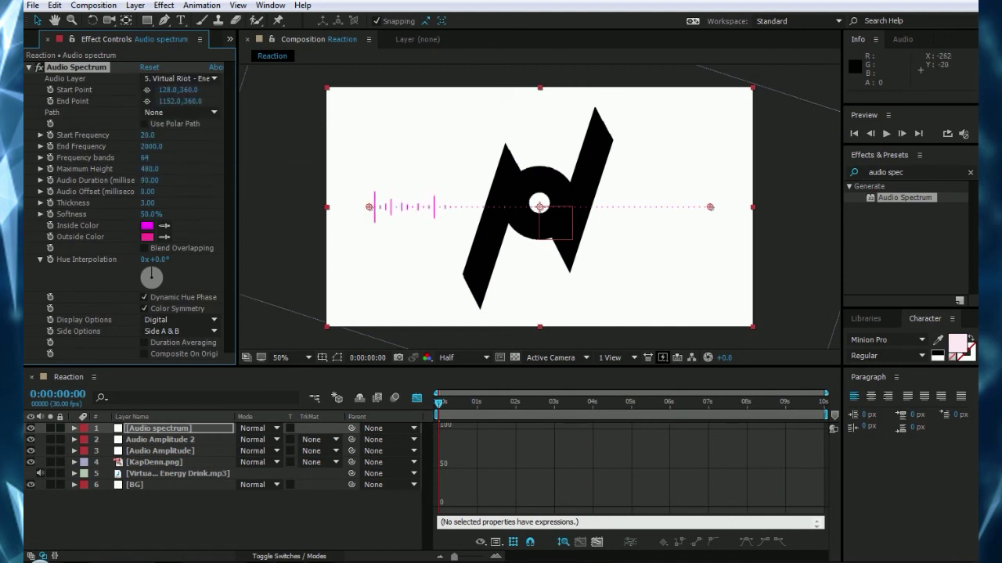
pyautogui.click(489, 402)
pyautogui.moveTo(489, 403); pyautogui.dragTo(510, 403)
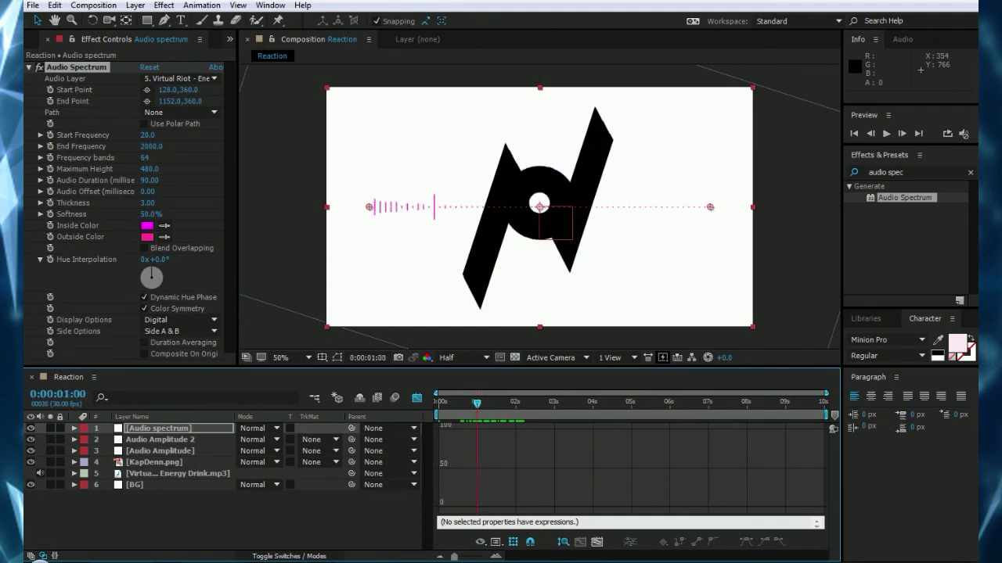
# Step: Set the spectrum's start frequency to 10 and end frequency to 500, and check it around 0:00:00:22
pyautogui.click(147, 134)
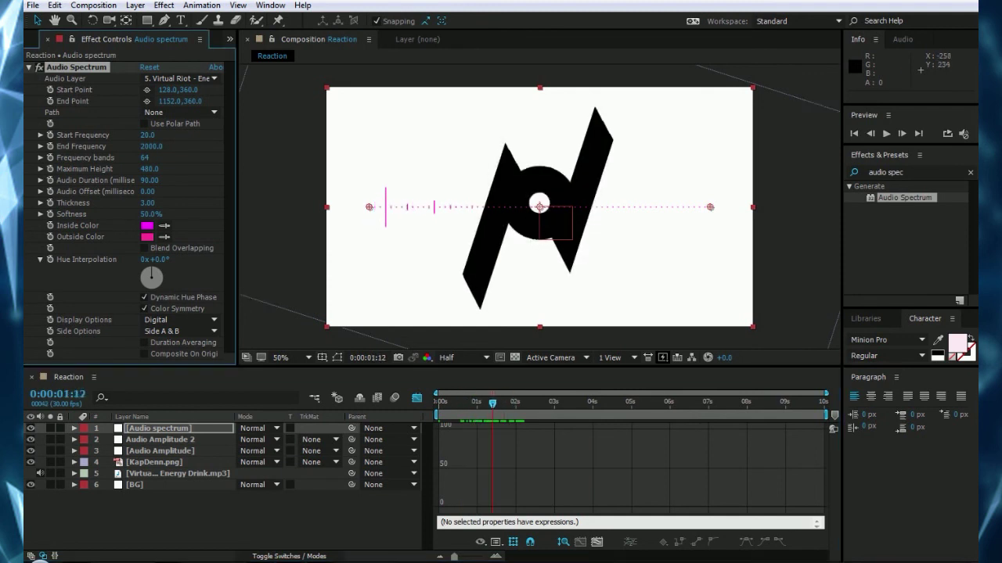
pyautogui.write('10')
pyautogui.press('Tab')
pyautogui.write('500')
pyautogui.press('Return')
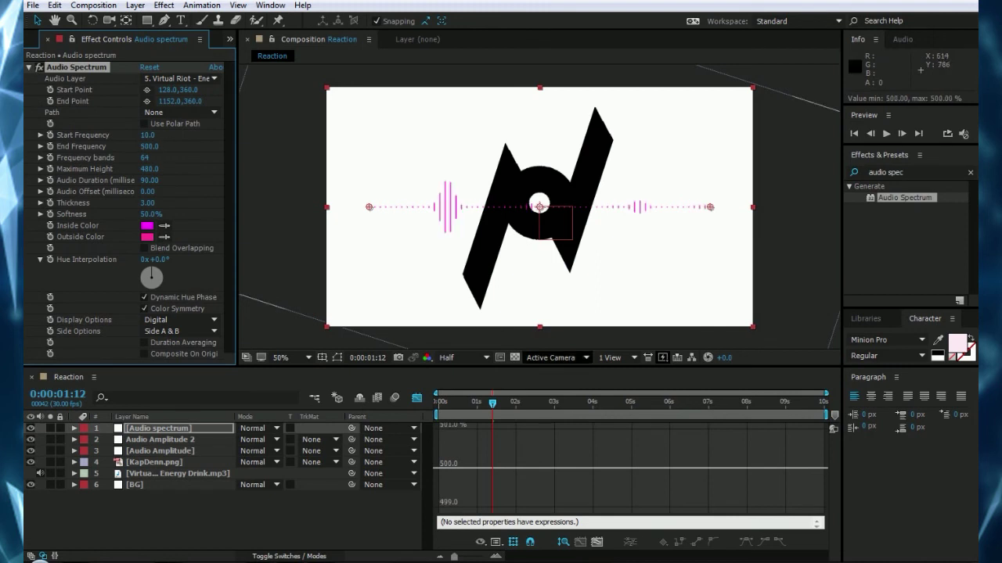
pyautogui.moveTo(505, 403); pyautogui.dragTo(467, 403)
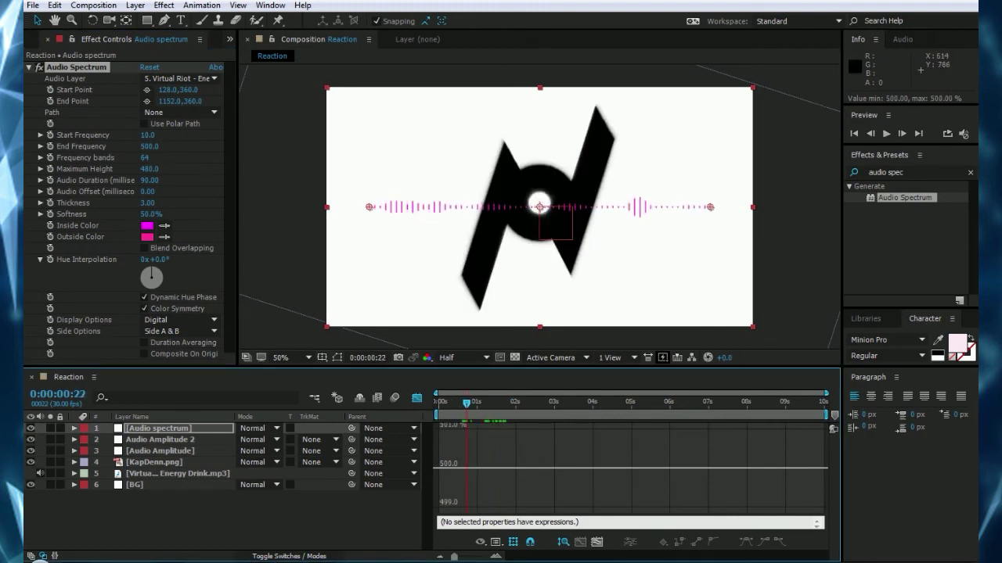
# Step: Raise the spectrum's frequency bands to the maximum of 4096
pyautogui.click(147, 158)
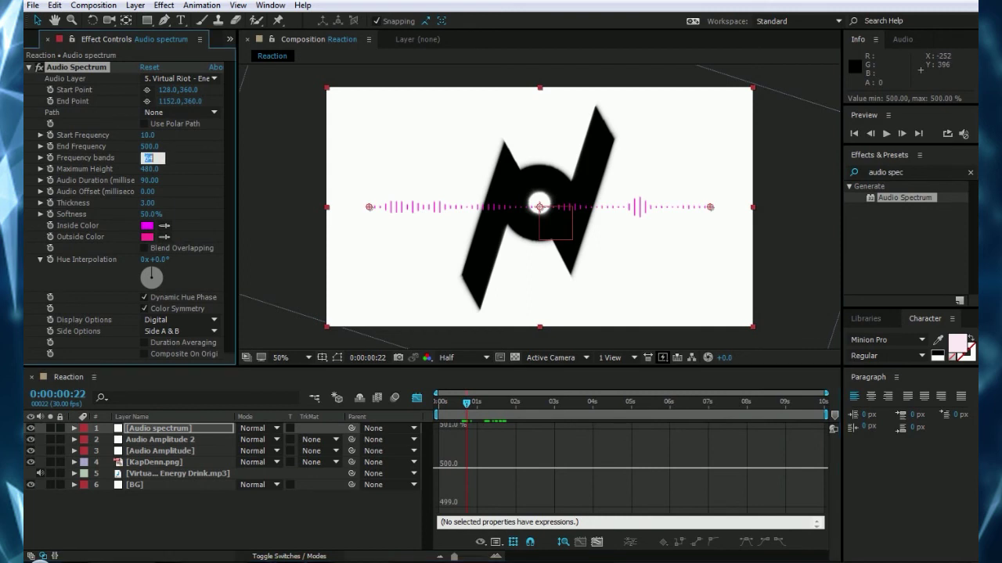
pyautogui.write('50')
pyautogui.write('0.0')
pyautogui.press('Return')
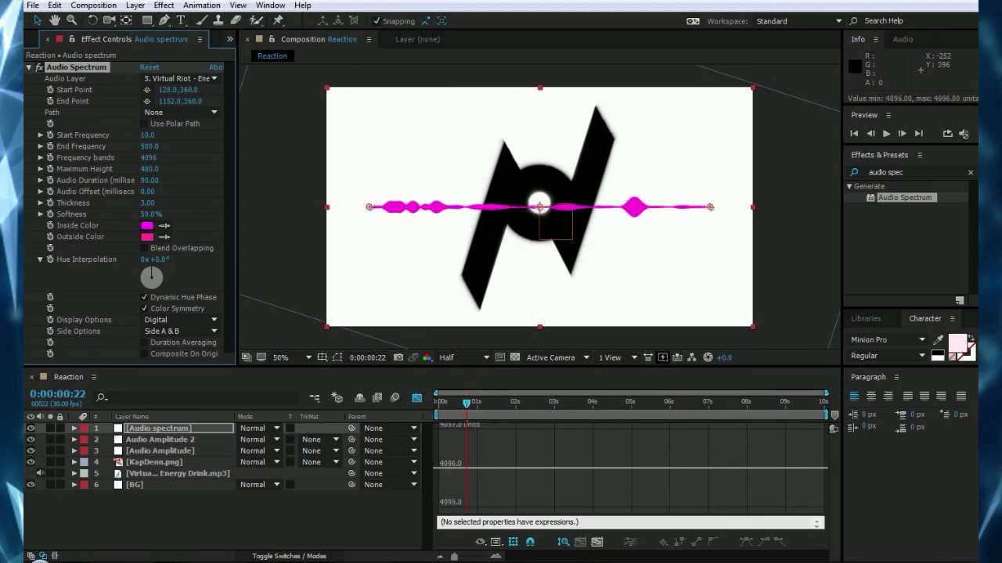
# Step: Set the spectrum's inside and outside colors to green 60FF00 and its side options to Side B
pyautogui.click(147, 226)
pyautogui.moveTo(172, 287); pyautogui.dragTo(110, 185)
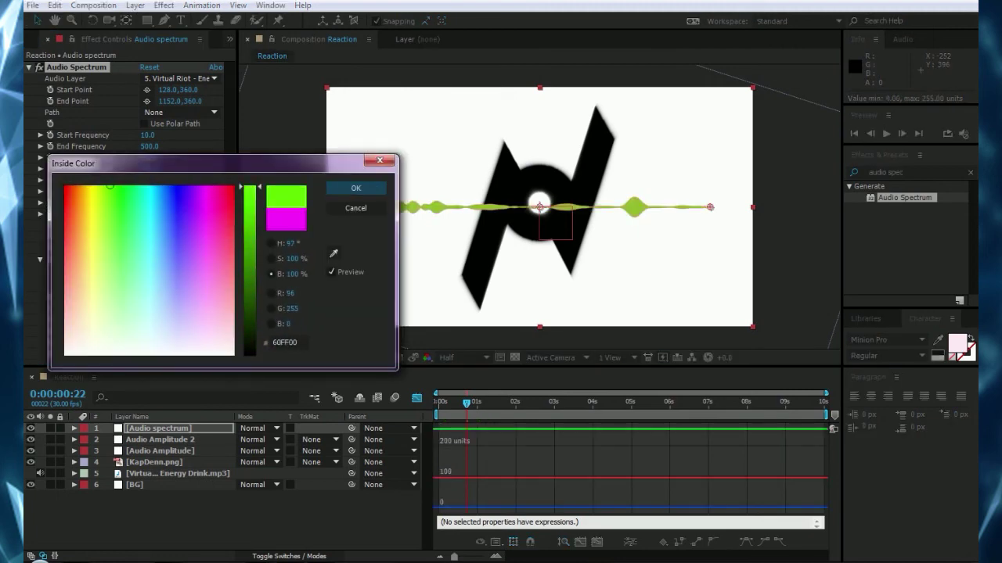
pyautogui.click(356, 188)
pyautogui.click(164, 236)
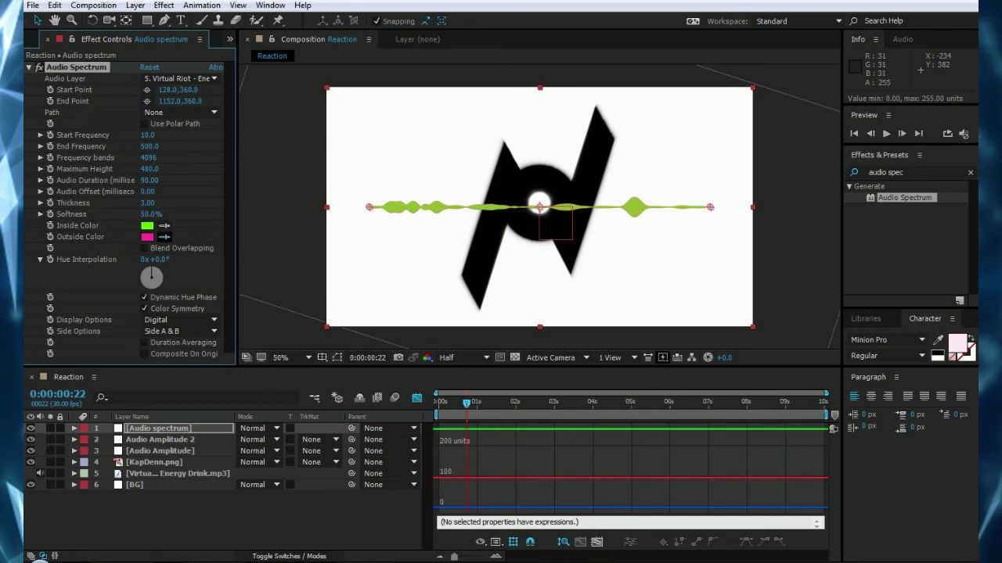
pyautogui.click(147, 226)
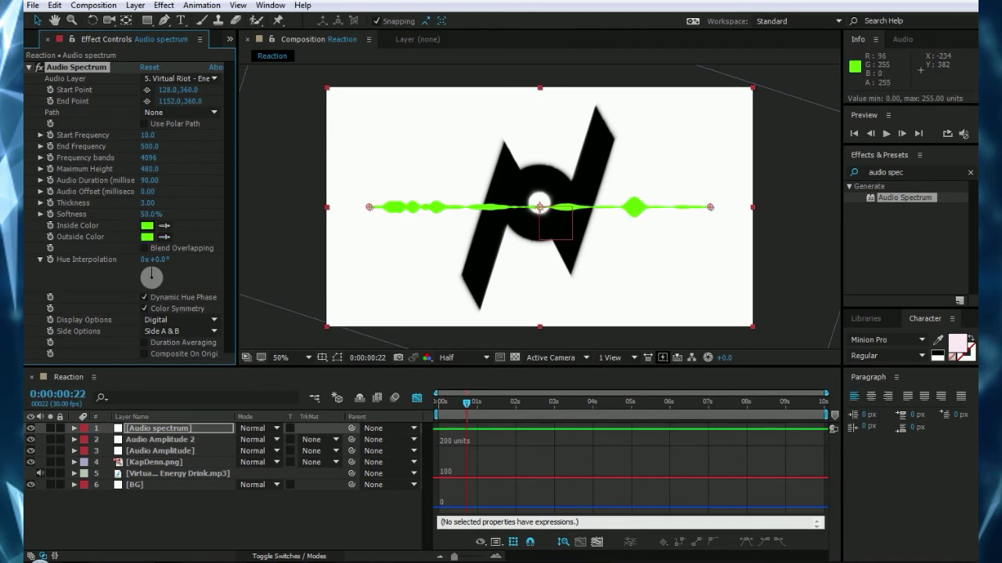
pyautogui.click(180, 331)
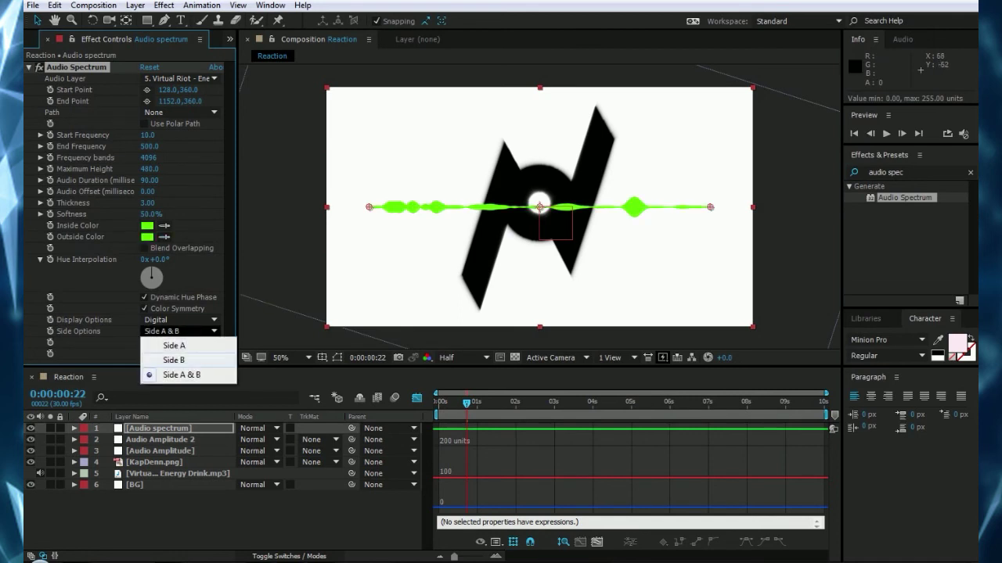
pyautogui.click(161, 360)
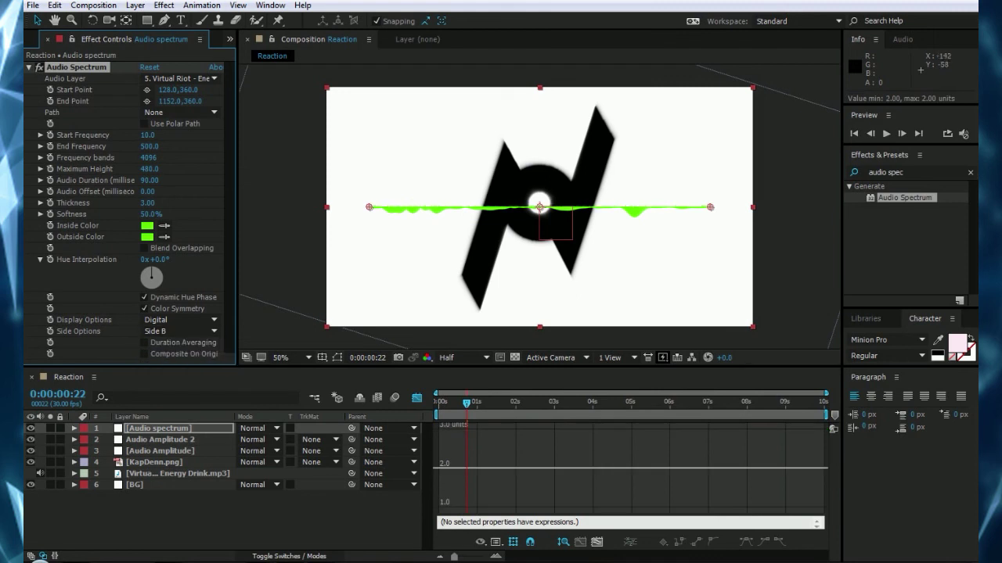
# Step: Draw a circular Ellipse Tool mask on the Audio spectrum layer, centred on the logo and nearly as tall as the frame
pyautogui.click(146, 20)
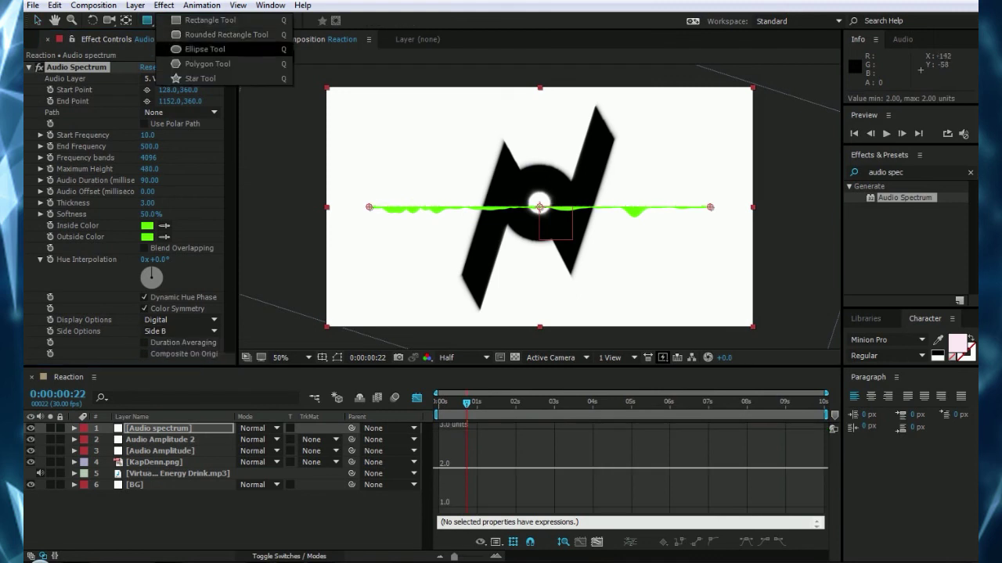
pyautogui.click(200, 48)
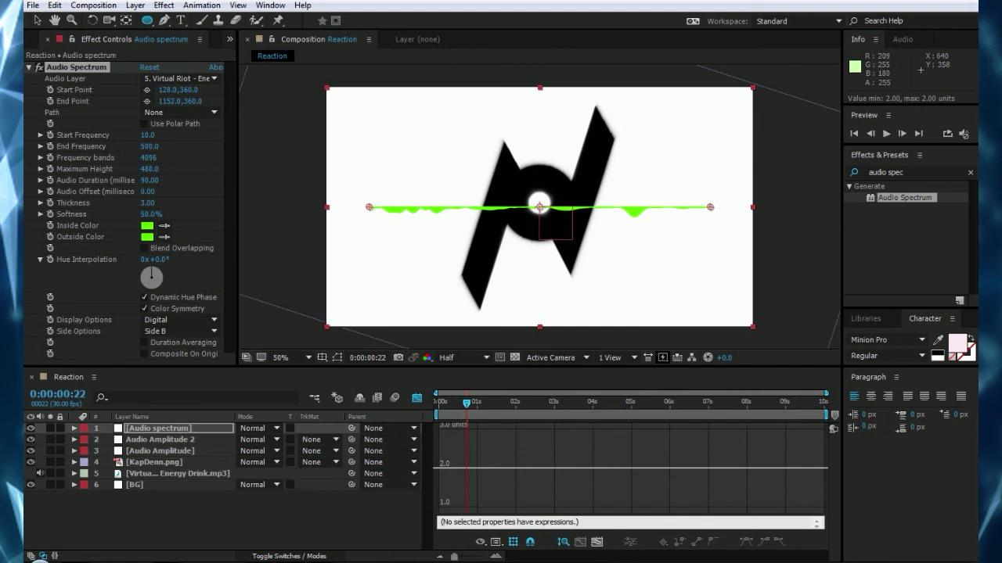
pyautogui.moveTo(572, 238); pyautogui.dragTo(572, 239)
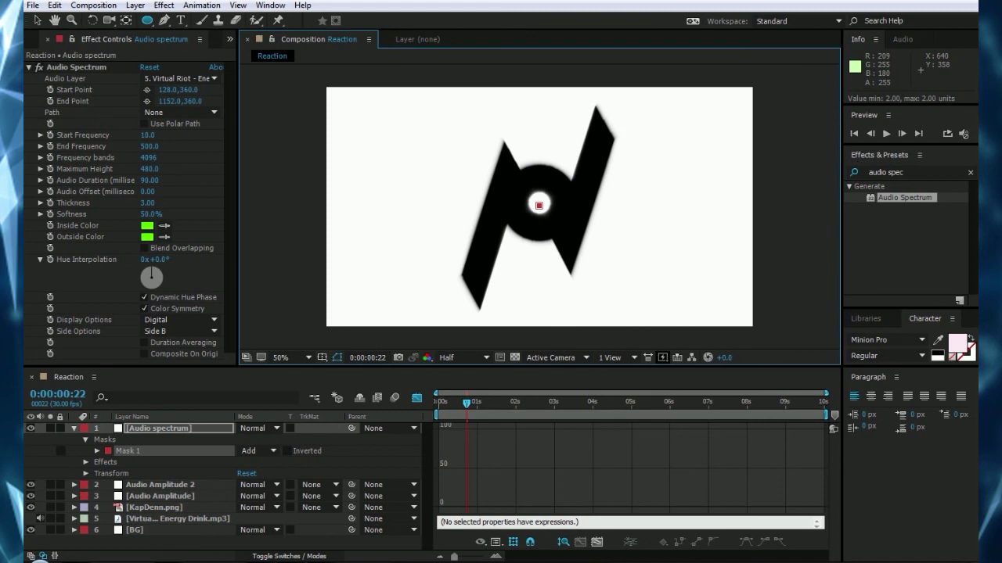
pyautogui.moveTo(539, 205); pyautogui.dragTo(647, 313)
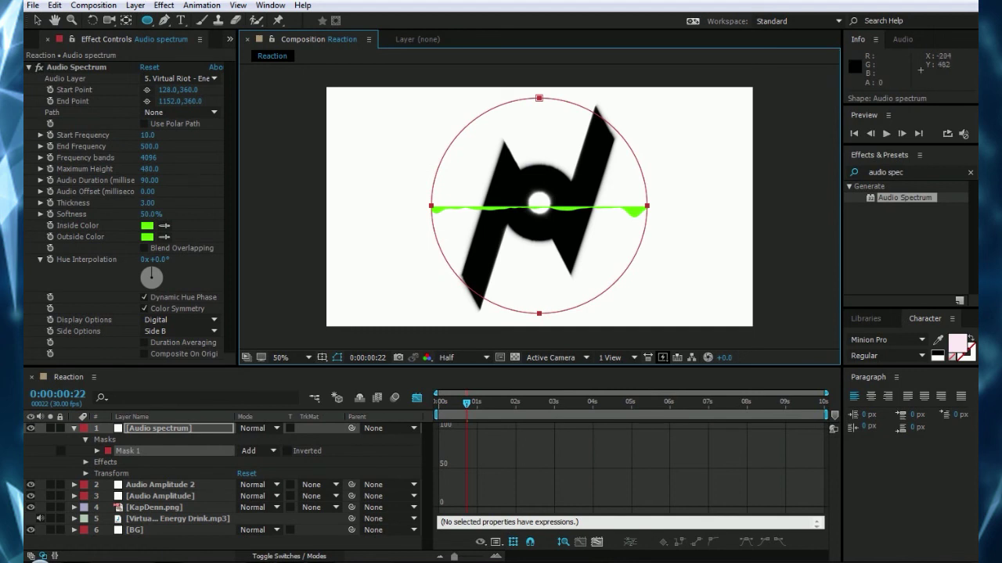
# Step: Set Mask 1's mode to None, use Mask 1 as the Audio Spectrum path, and preview the circular spectrum
pyautogui.click(259, 450)
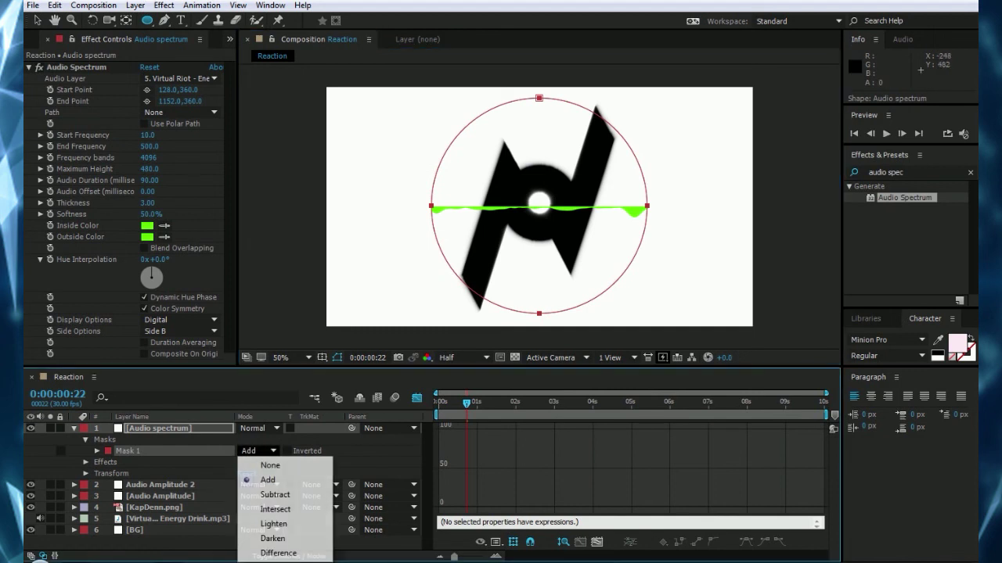
pyautogui.click(268, 464)
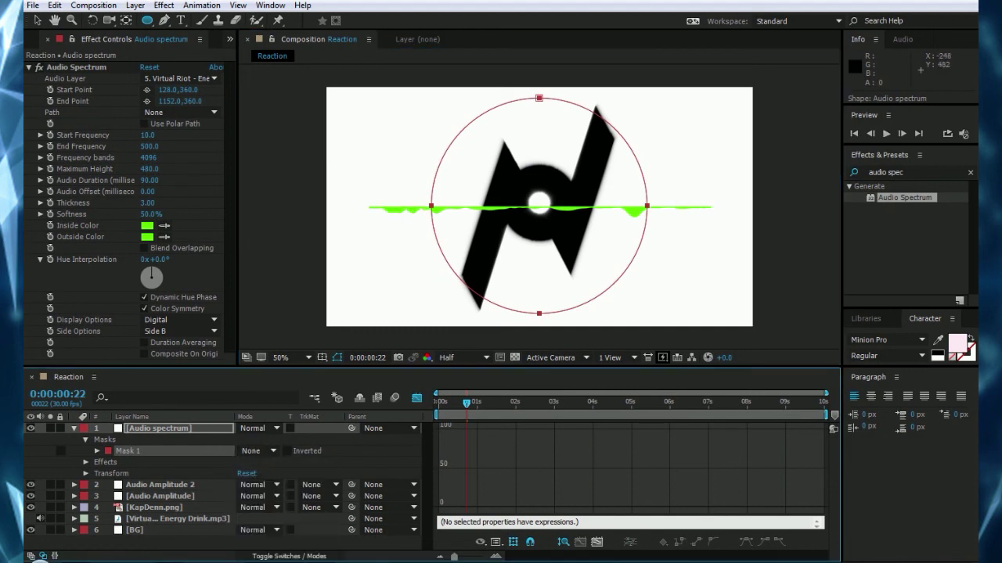
pyautogui.click(180, 112)
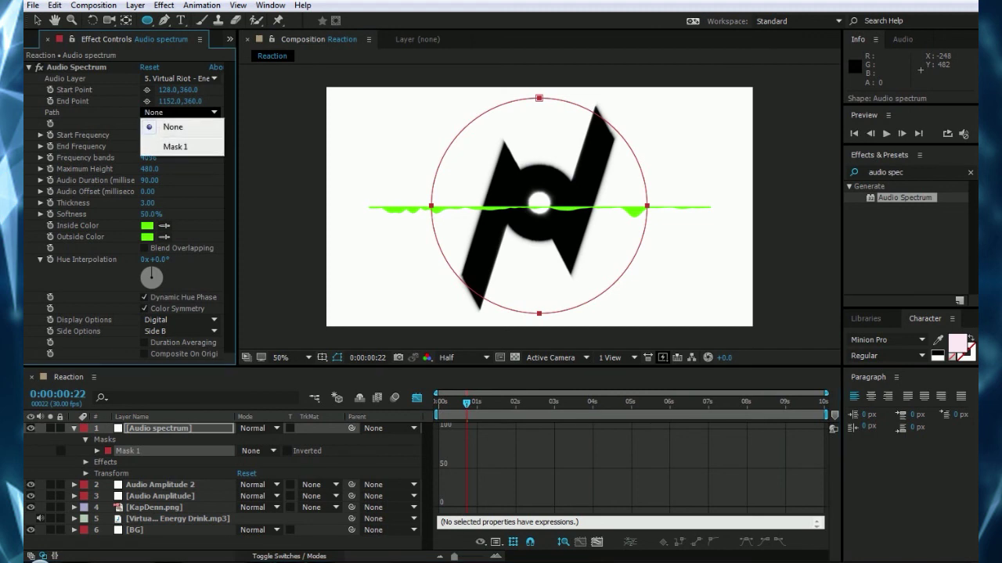
pyautogui.click(176, 146)
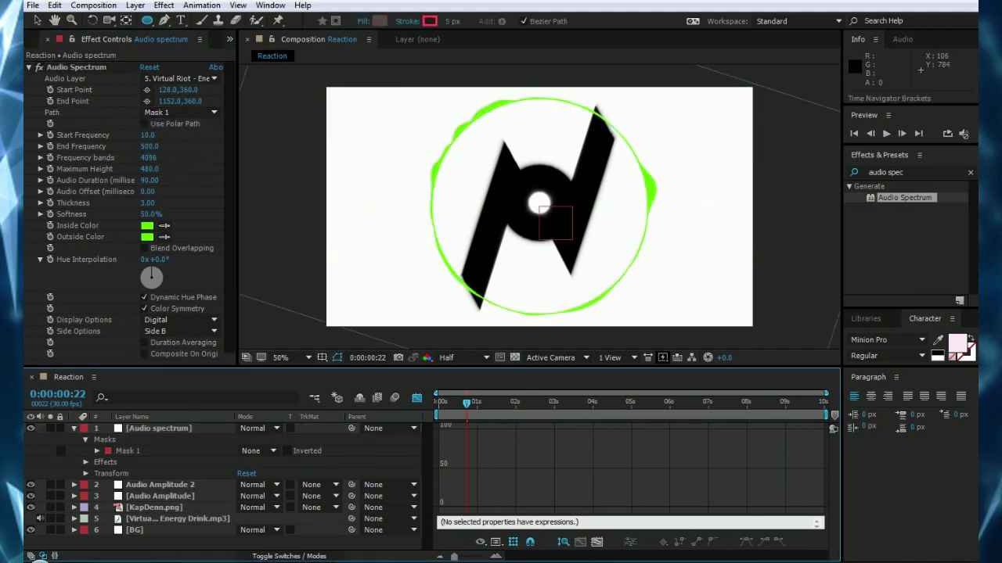
pyautogui.press('space')
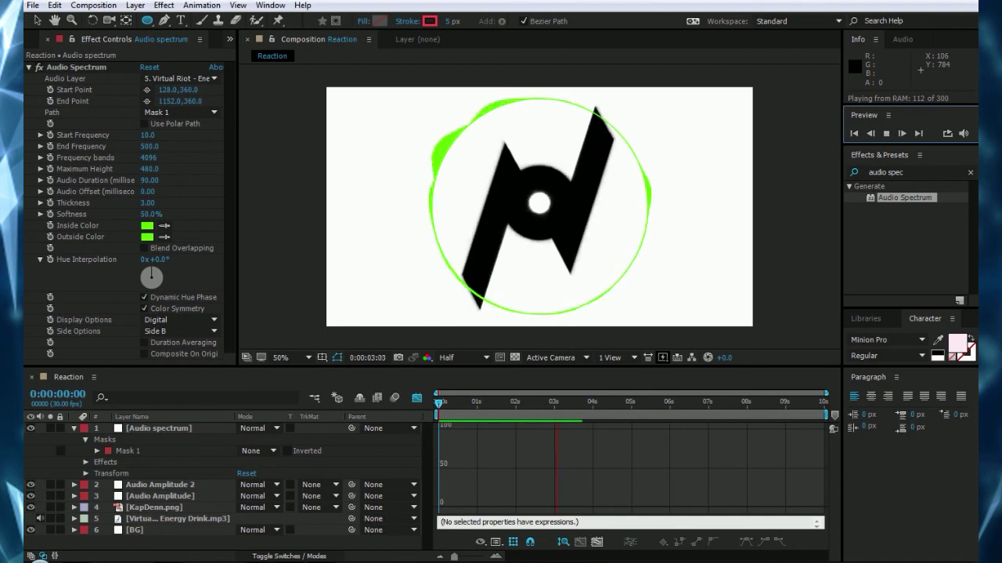
pyautogui.press('space')
# Step: Move the Audio spectrum layer directly below KapDenn.png and preview the composition from the start
pyautogui.moveTo(159, 428); pyautogui.dragTo(159, 513)
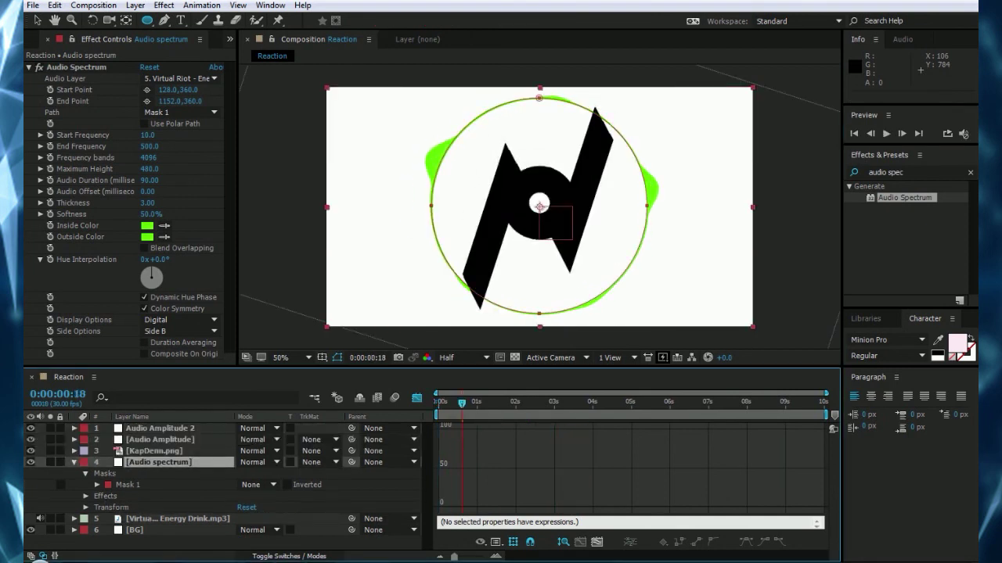
pyautogui.press('Home')
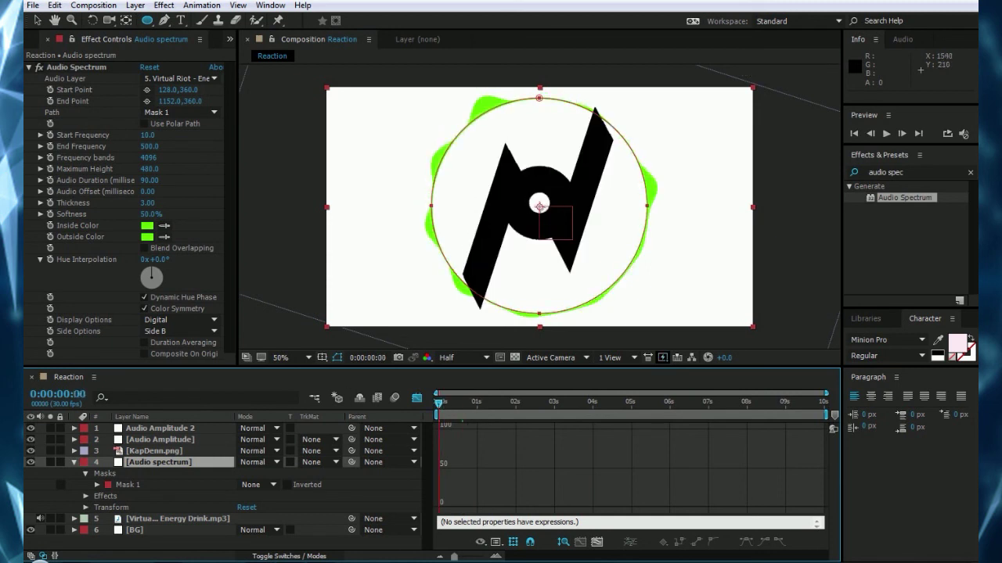
pyautogui.click(886, 133)
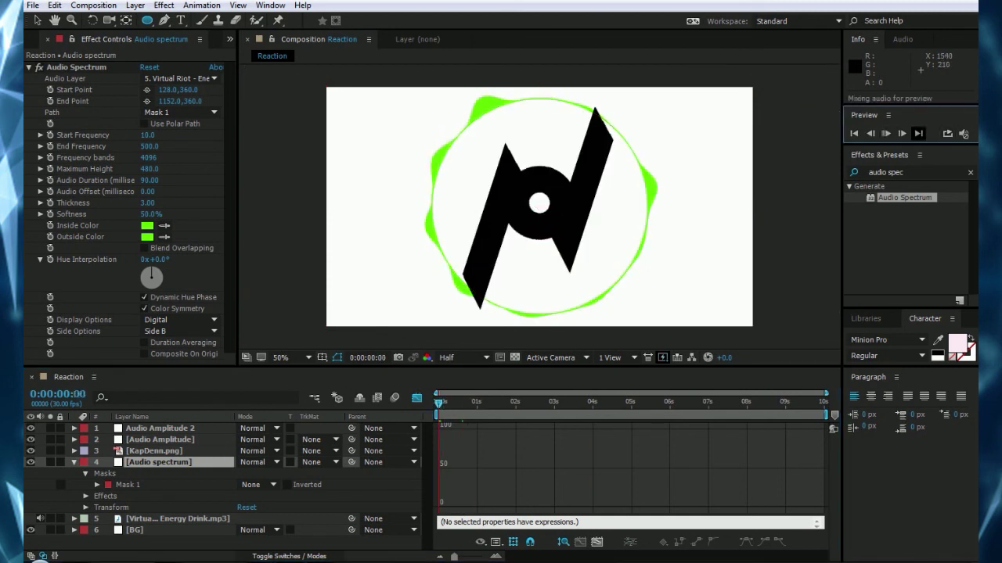